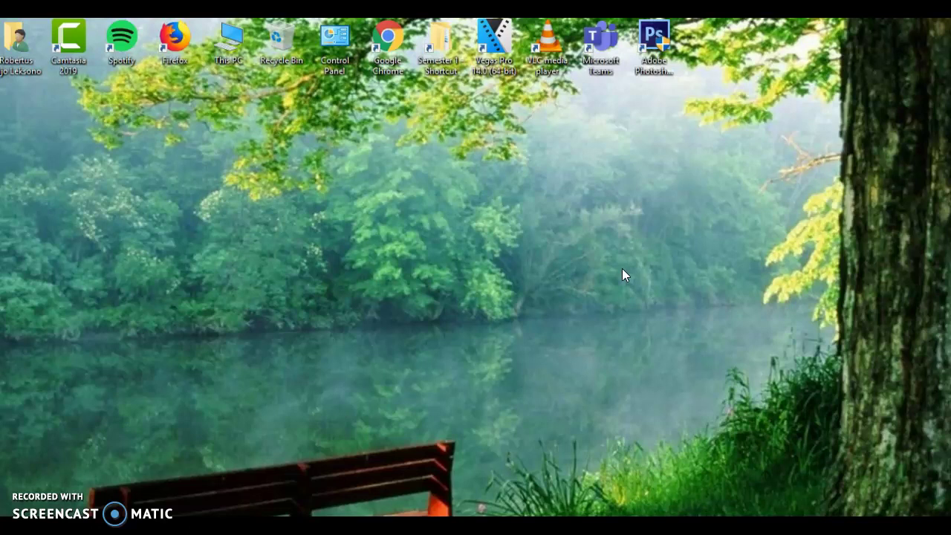
# Open the Naresuan University e-Learning site in Chrome and log in with the saved username and password
pyautogui.doubleClick(381, 60)
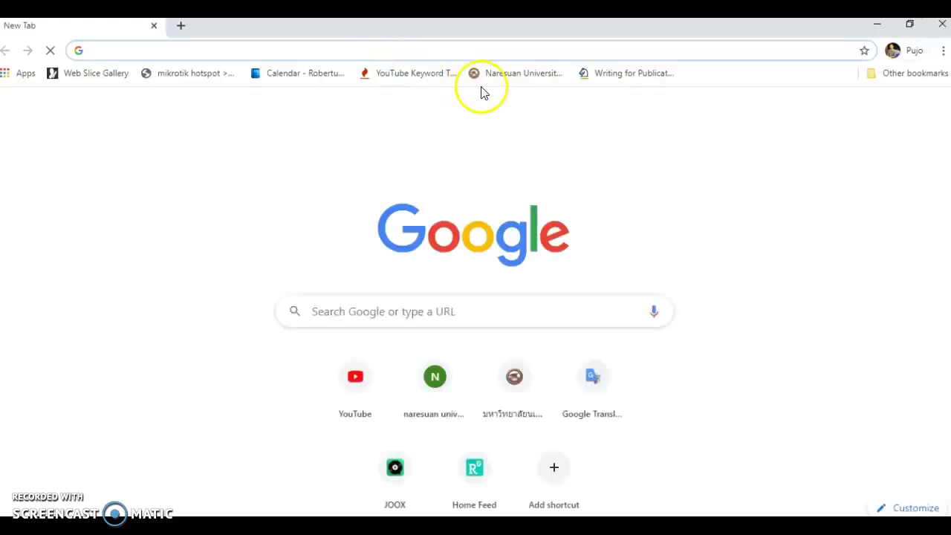
pyautogui.click(501, 73)
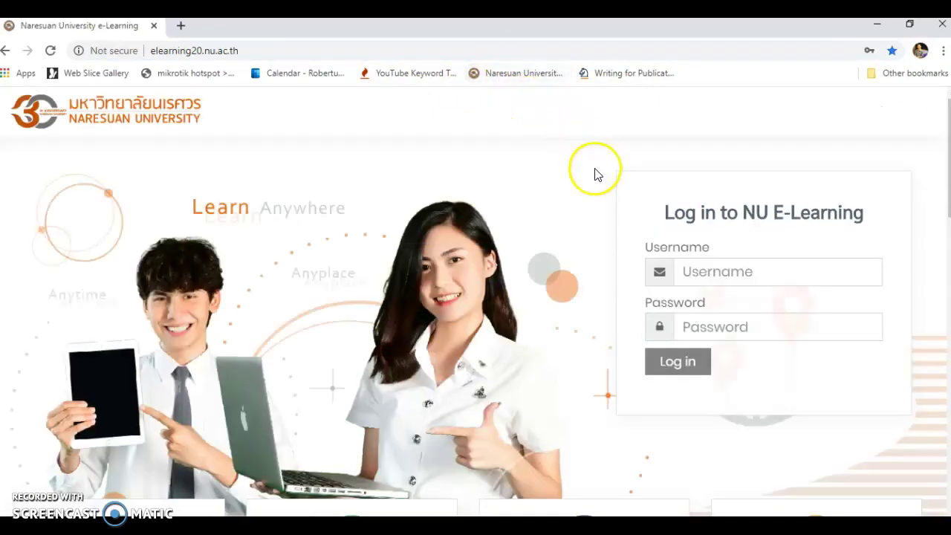
pyautogui.click(731, 271)
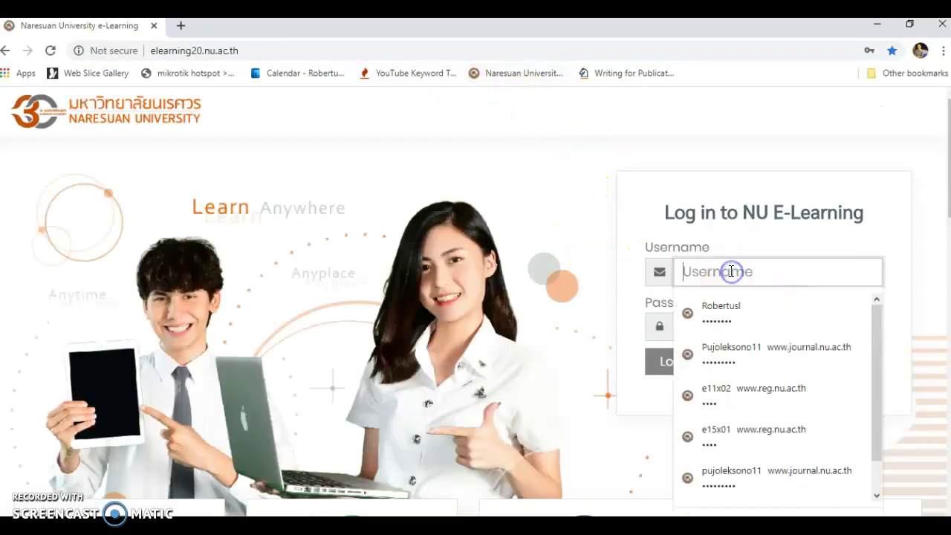
pyautogui.click(730, 304)
pyautogui.click(672, 363)
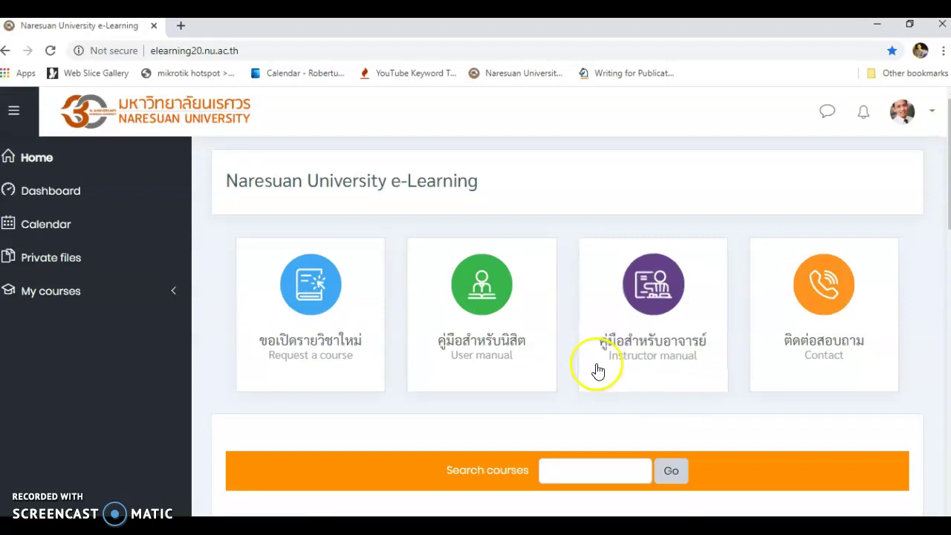
# Open the course 229101 Indonesian I from the enrolled courses
pyautogui.click(92, 295)
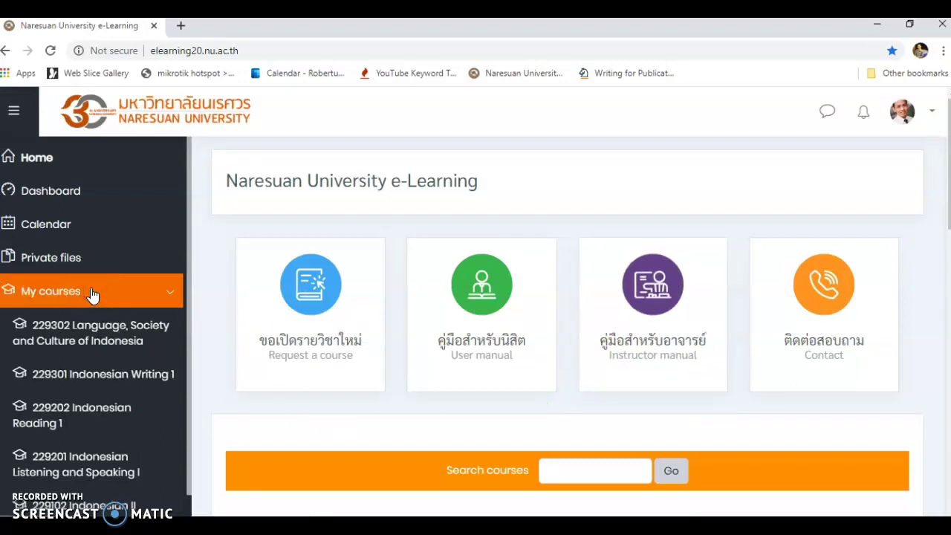
pyautogui.scroll(-1, 92, 295)
pyautogui.click(134, 368)
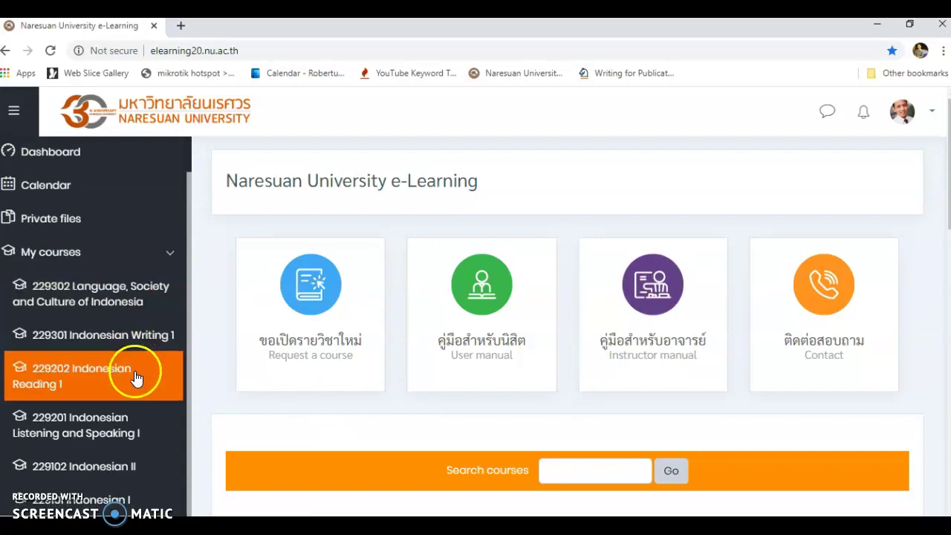
pyautogui.click(142, 489)
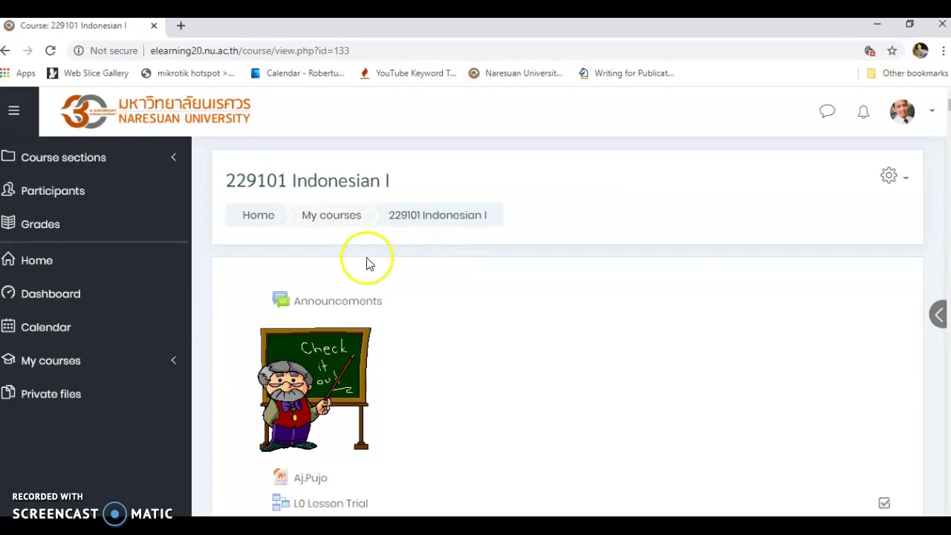
# Review the participants of 229101 Indonesian I and open the course's Groups management page
pyautogui.click(108, 201)
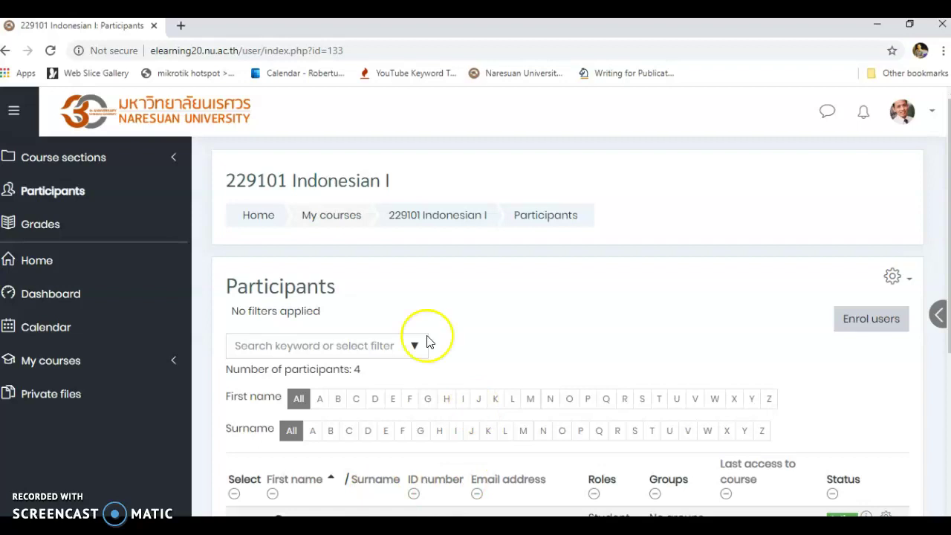
pyautogui.scroll(-2, 420, 349)
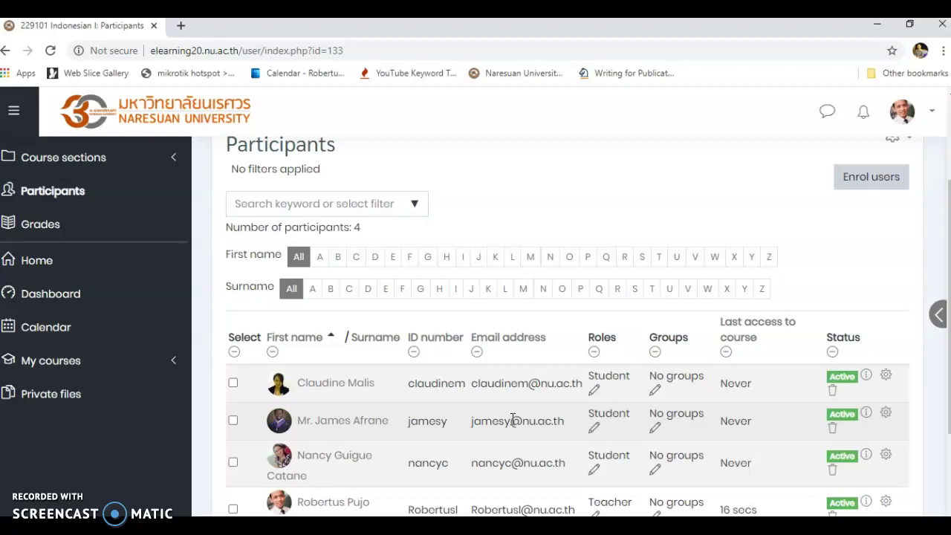
pyautogui.scroll(2, 773, 315)
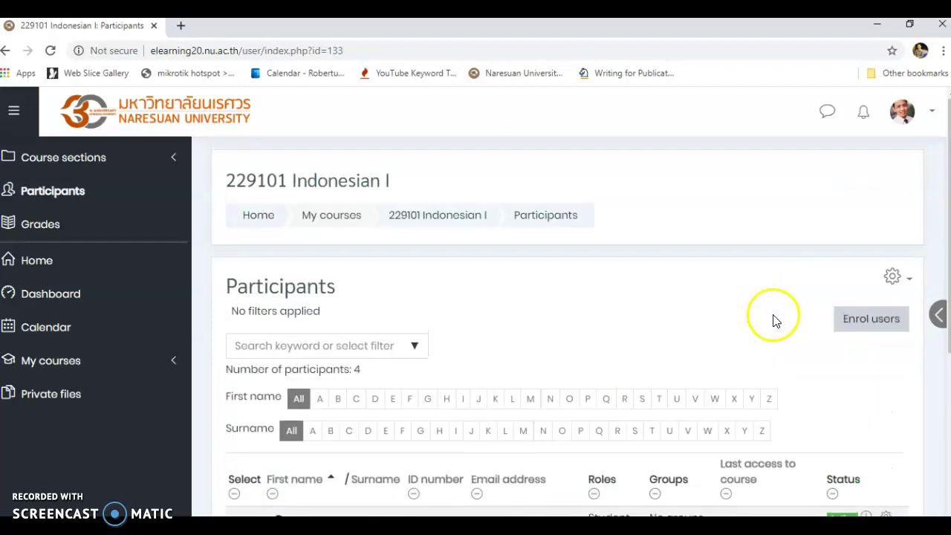
pyautogui.click(904, 286)
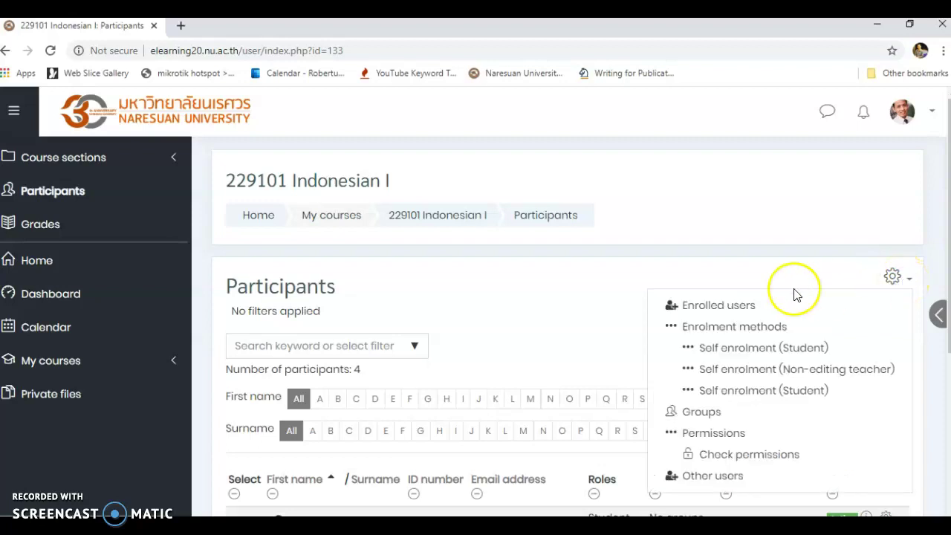
pyautogui.click(696, 416)
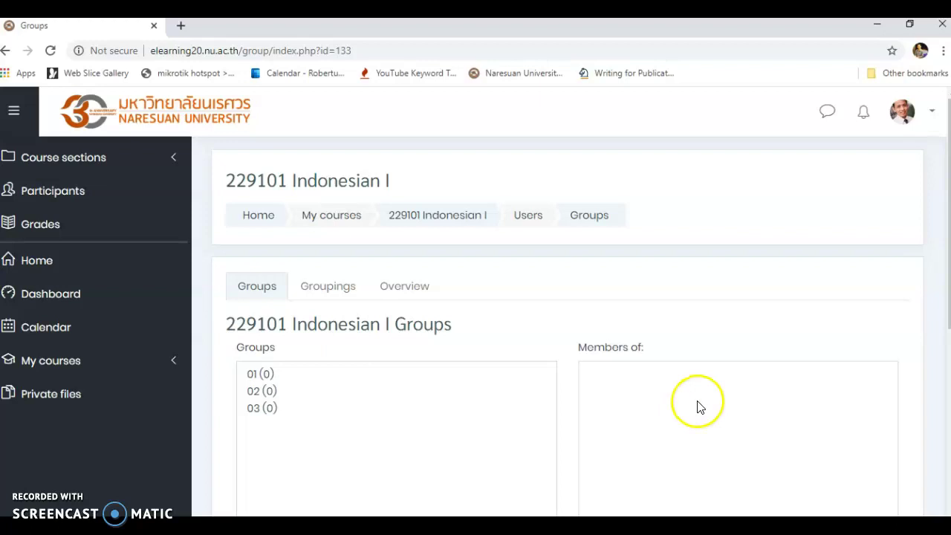
# Start creating a new course group and name it "04 section 4"
pyautogui.scroll(-2, 697, 405)
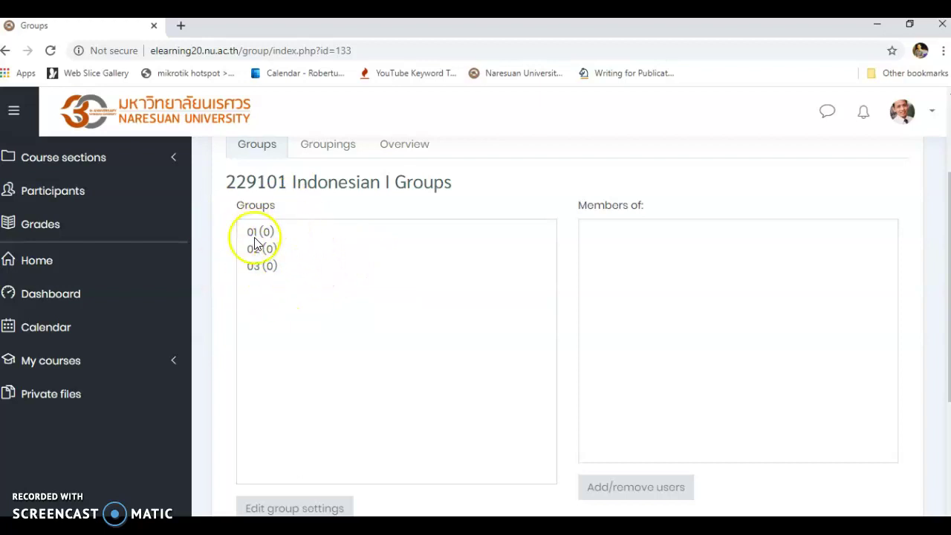
pyautogui.scroll(-1, 340, 253)
pyautogui.scroll(-3, 340, 253)
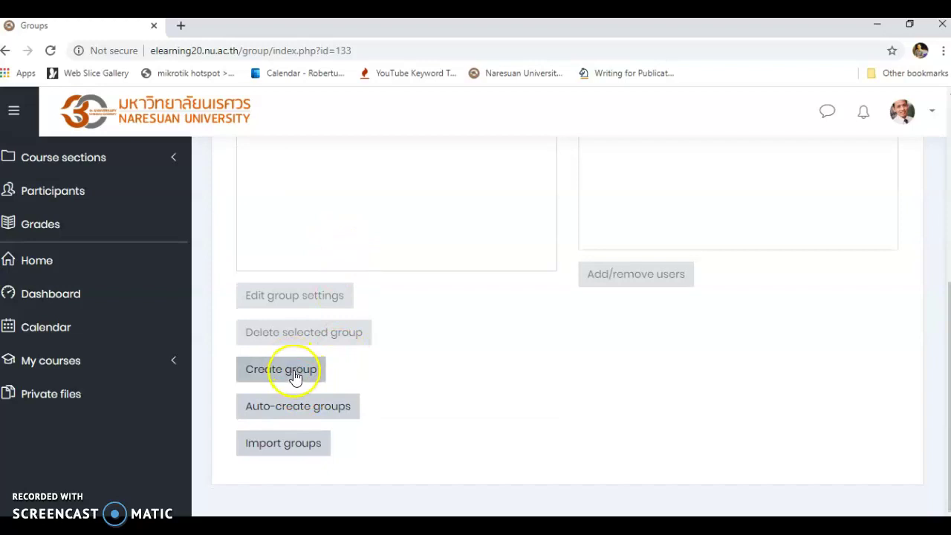
pyautogui.scroll(3, 295, 378)
pyautogui.scroll(-2, 298, 367)
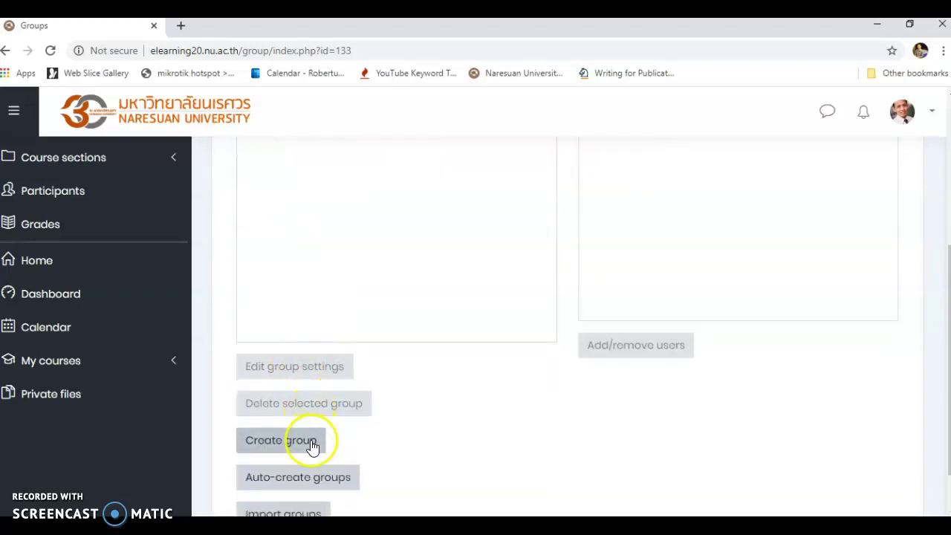
pyautogui.click(315, 444)
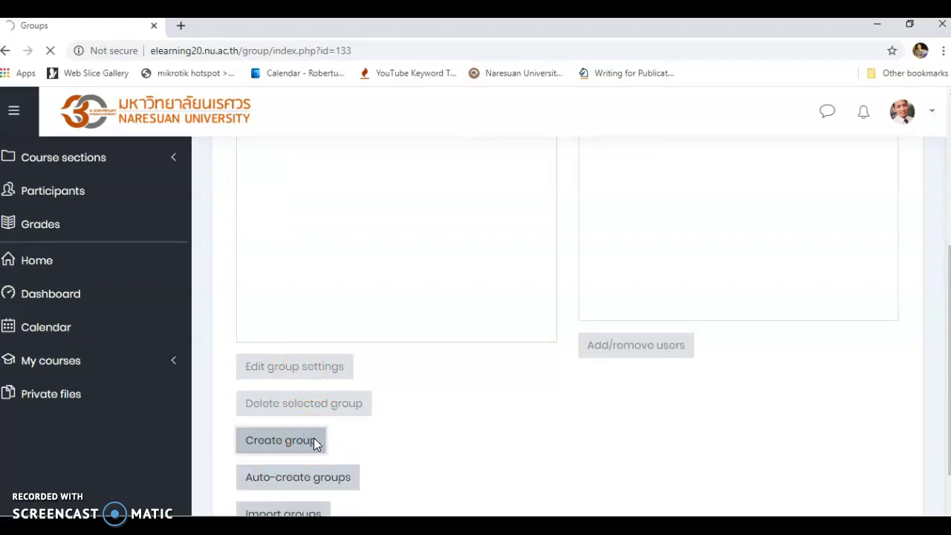
pyautogui.click(470, 313)
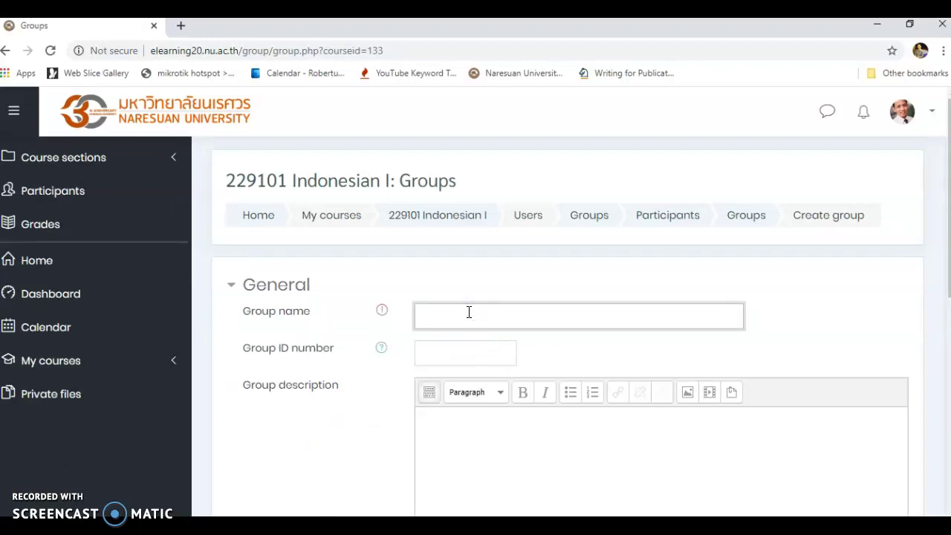
pyautogui.write('0')
pyautogui.write('4')
pyautogui.write(' soc')
pyautogui.write('tion')
pyautogui.write(' 4')
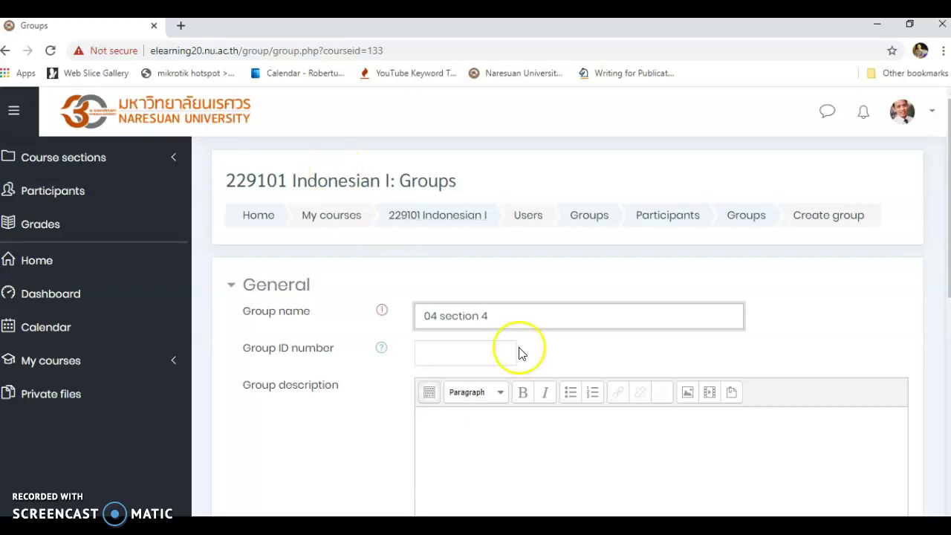
pyautogui.scroll(-1, 520, 350)
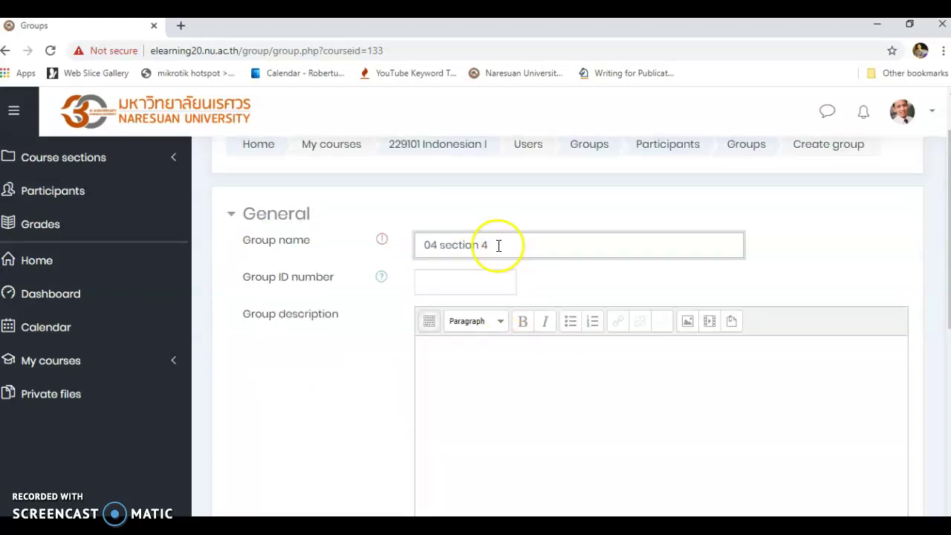
# Enter "group 4" as the new group's description and save the group
pyautogui.click(459, 357)
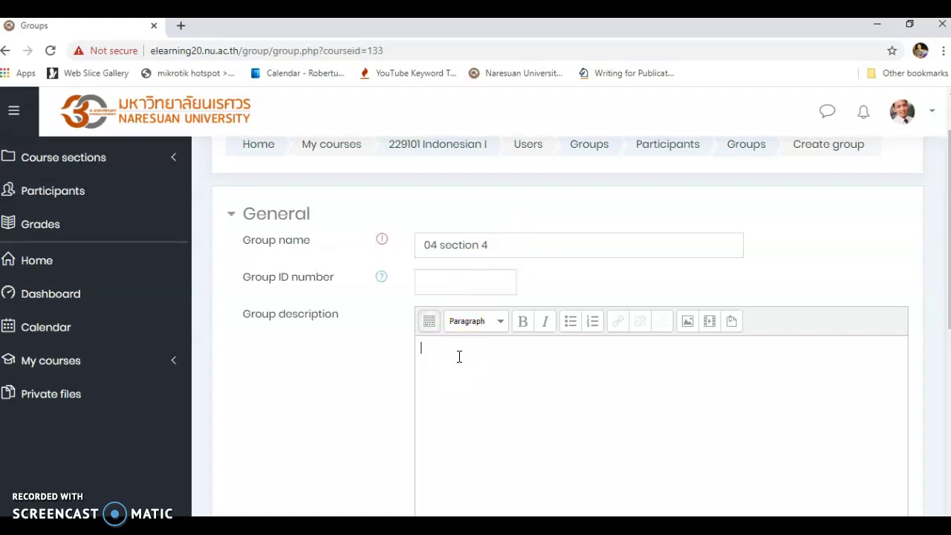
pyautogui.write('group 4')
pyautogui.scroll(-5, 484, 230)
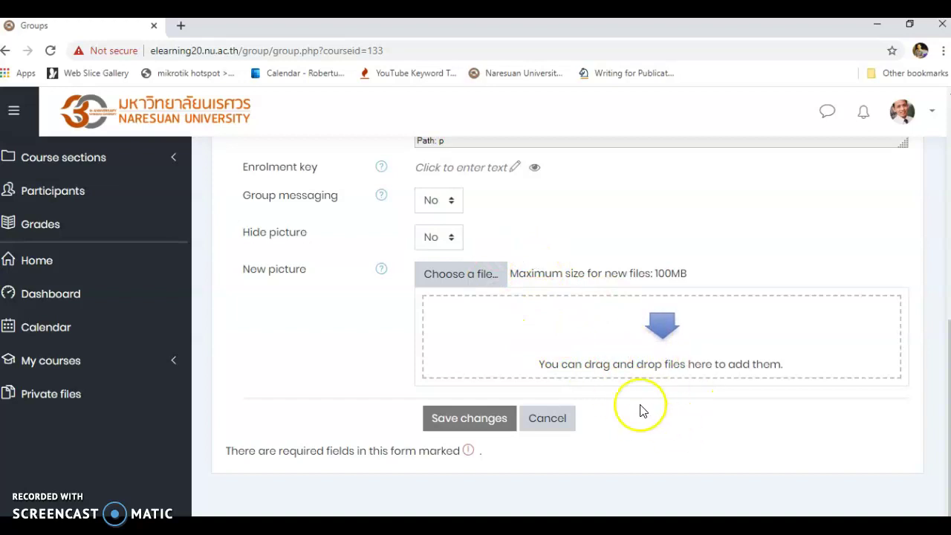
pyautogui.click(470, 418)
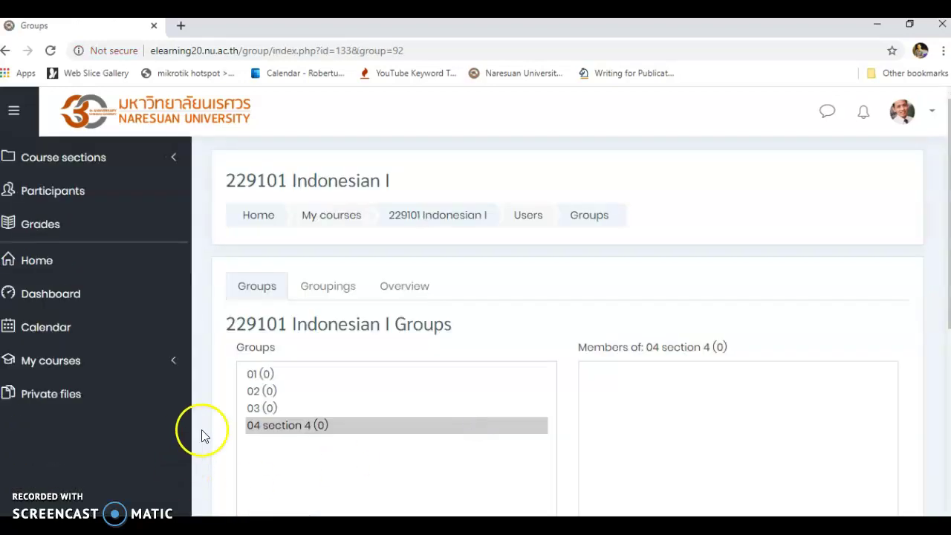
# Delete the group "04 section 4" from the course
pyautogui.scroll(-2, 387, 442)
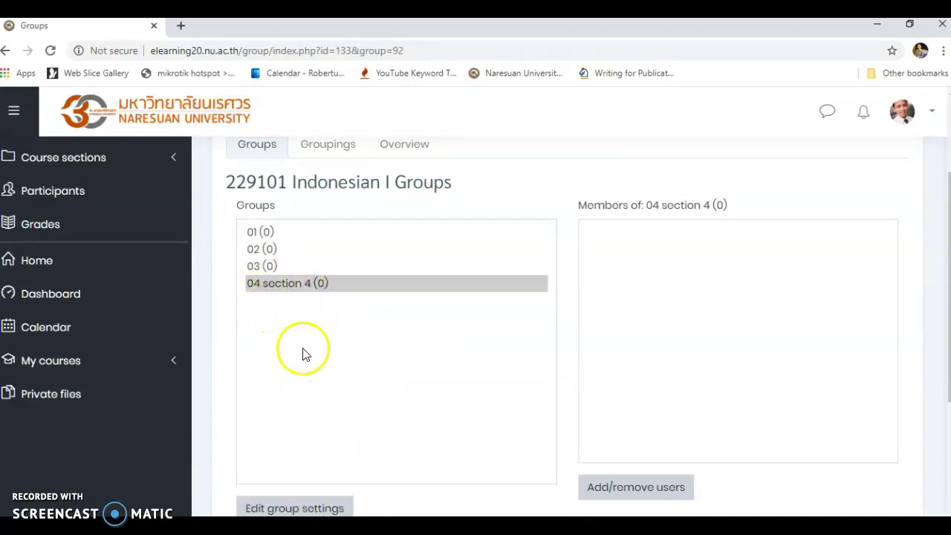
pyautogui.scroll(-1, 310, 304)
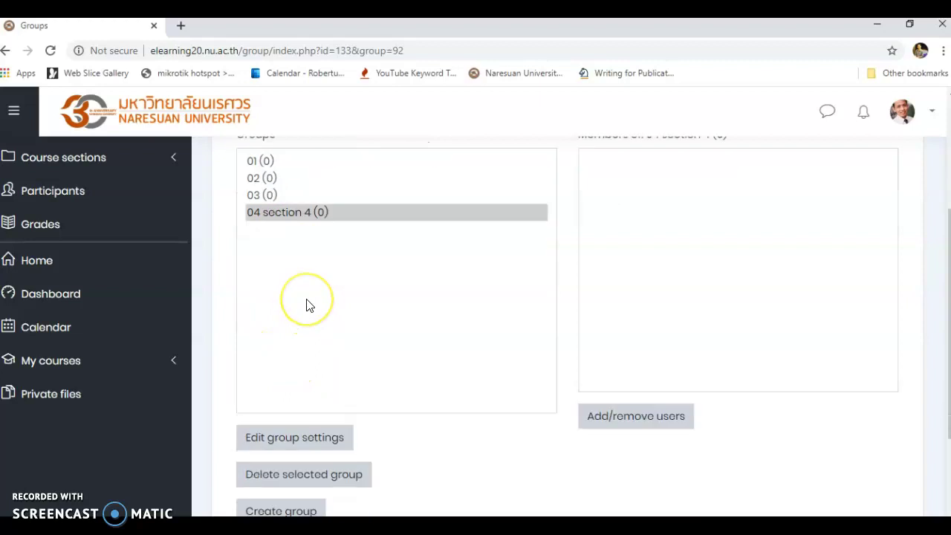
pyautogui.click(365, 291)
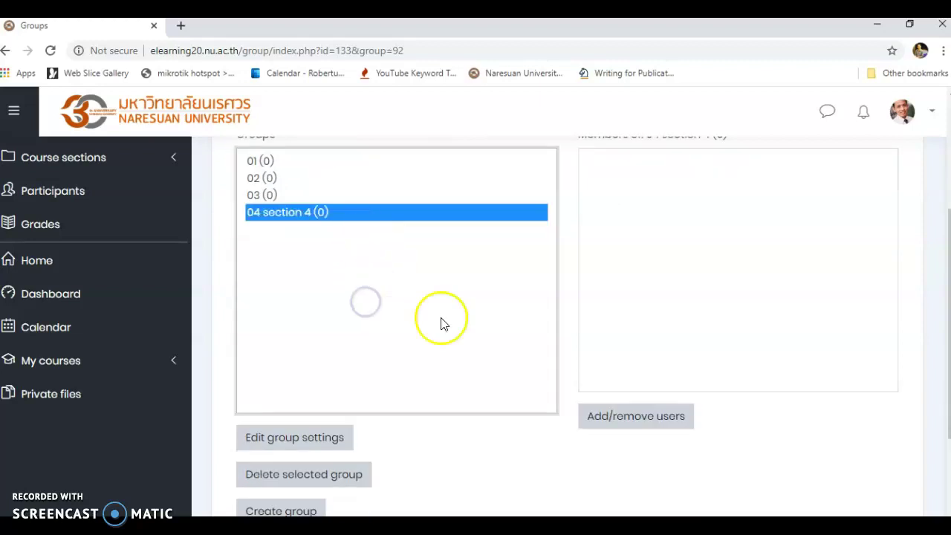
pyautogui.click(294, 195)
pyautogui.click(302, 211)
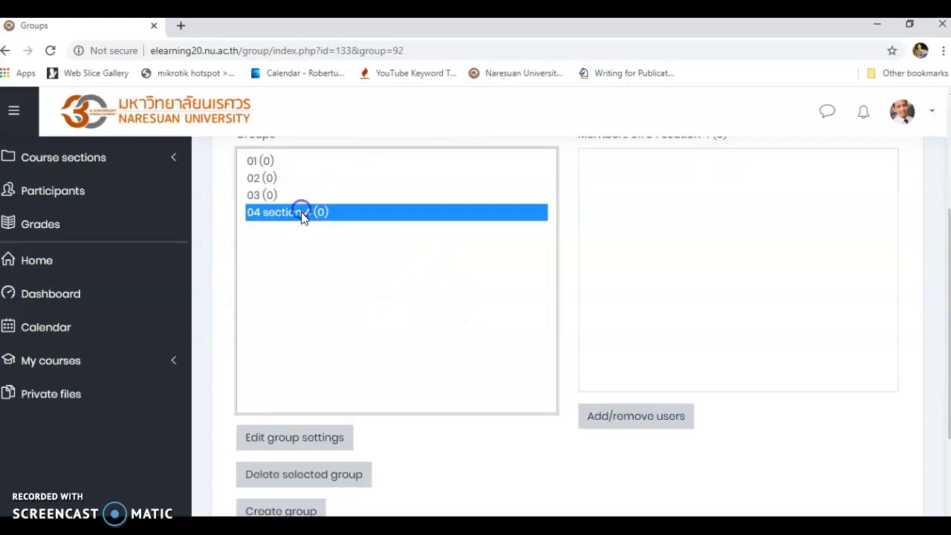
pyautogui.scroll(-1, 409, 366)
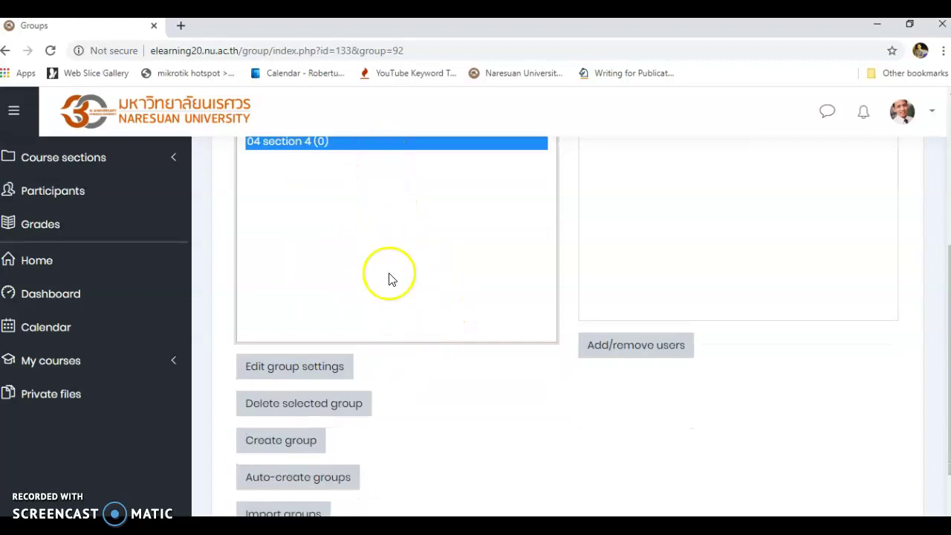
pyautogui.scroll(1, 391, 274)
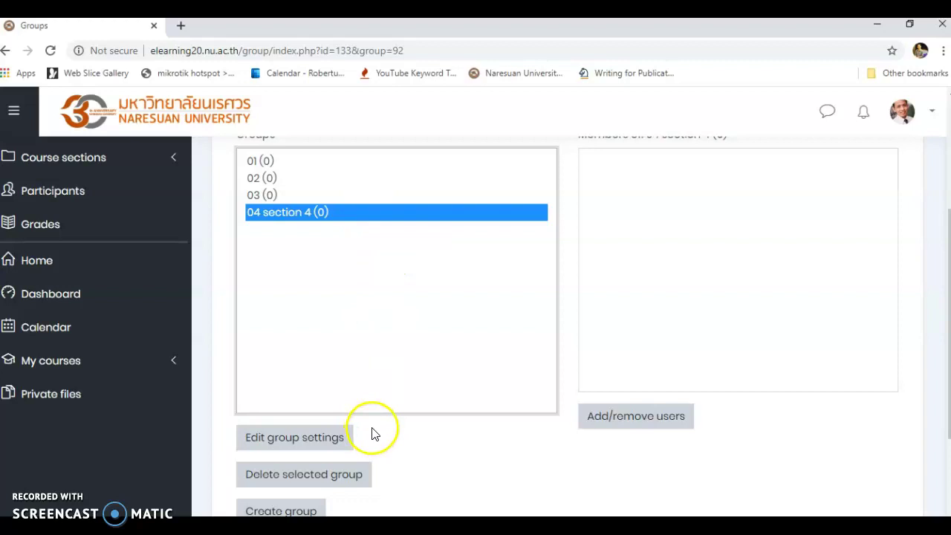
pyautogui.click(356, 483)
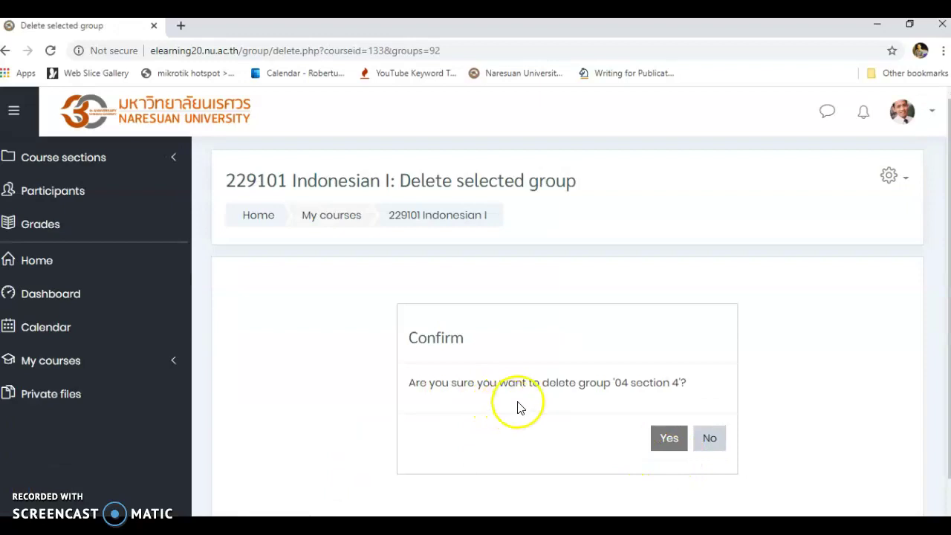
pyautogui.click(672, 445)
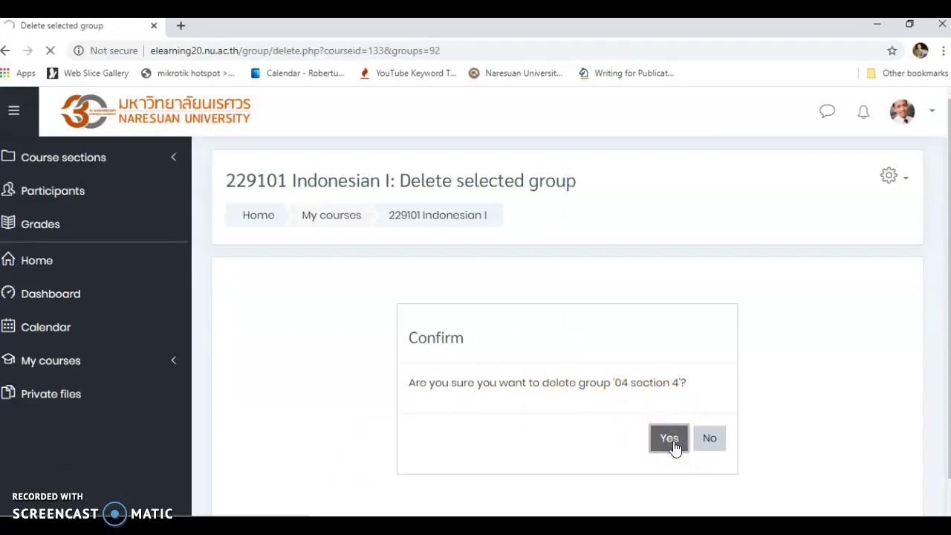
# Open the user membership page of group 01
pyautogui.scroll(-2, 459, 417)
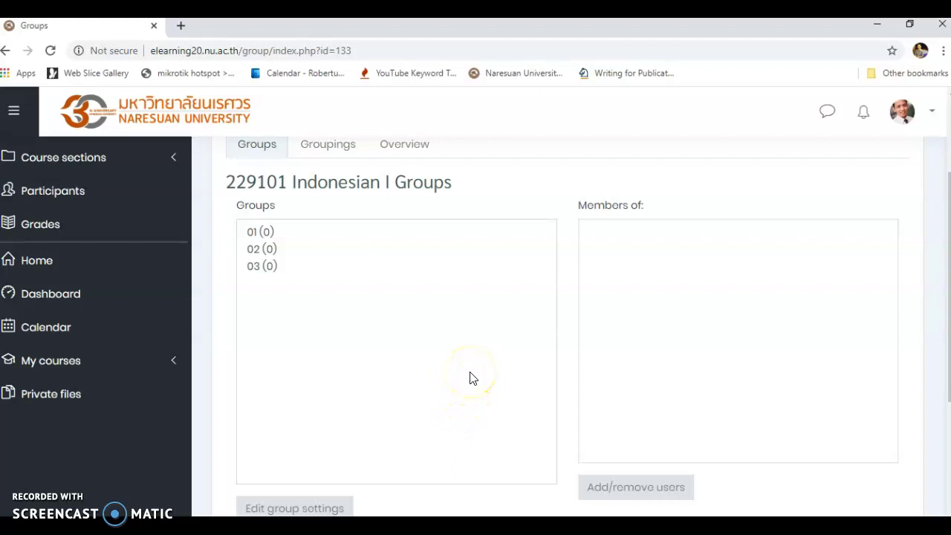
pyautogui.click(260, 233)
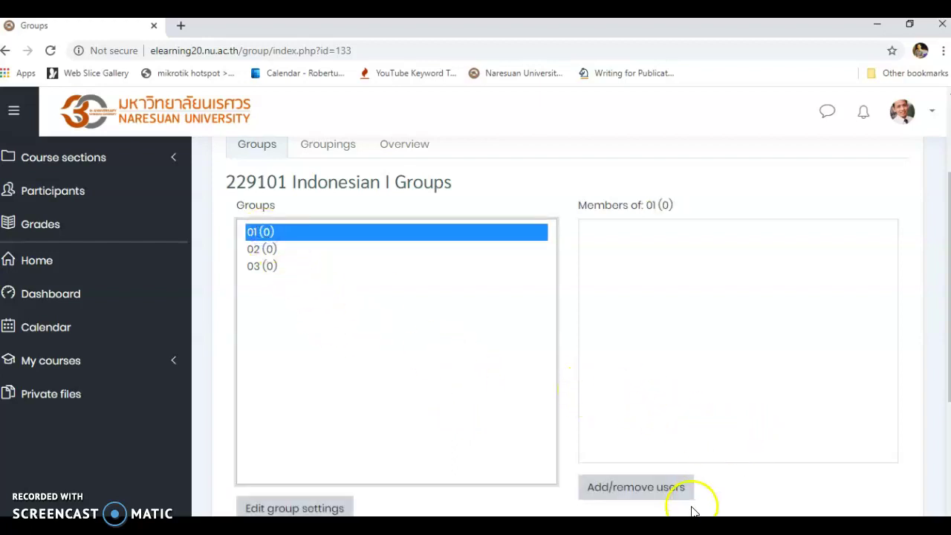
pyautogui.scroll(-2, 713, 494)
pyautogui.scroll(1, 730, 476)
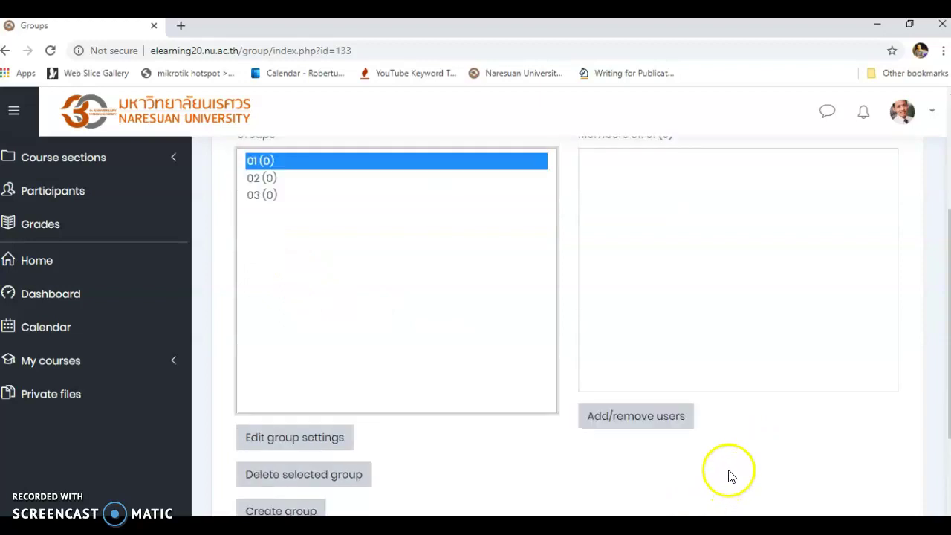
pyautogui.click(652, 421)
pyautogui.scroll(-3, 653, 420)
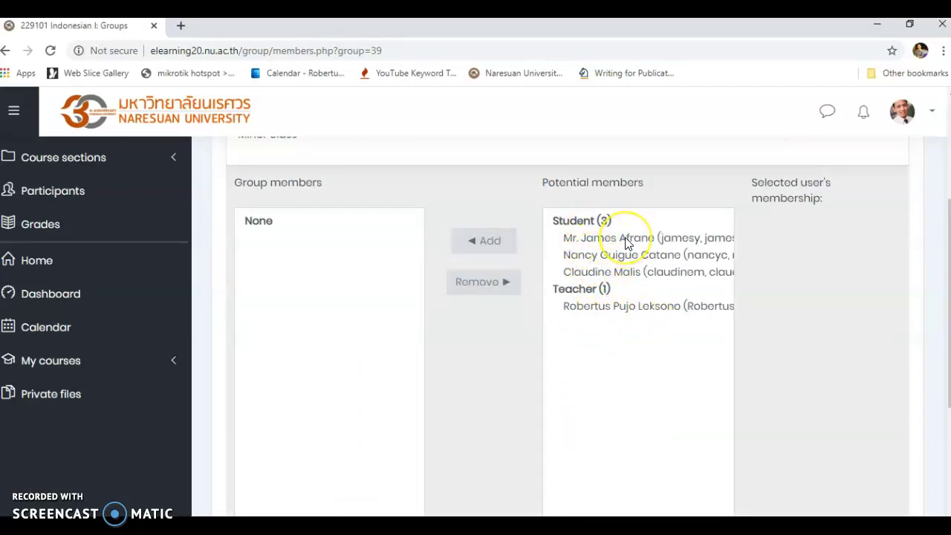
# Add the first listed student to group 01 and return to the course's groups list
pyautogui.click(625, 240)
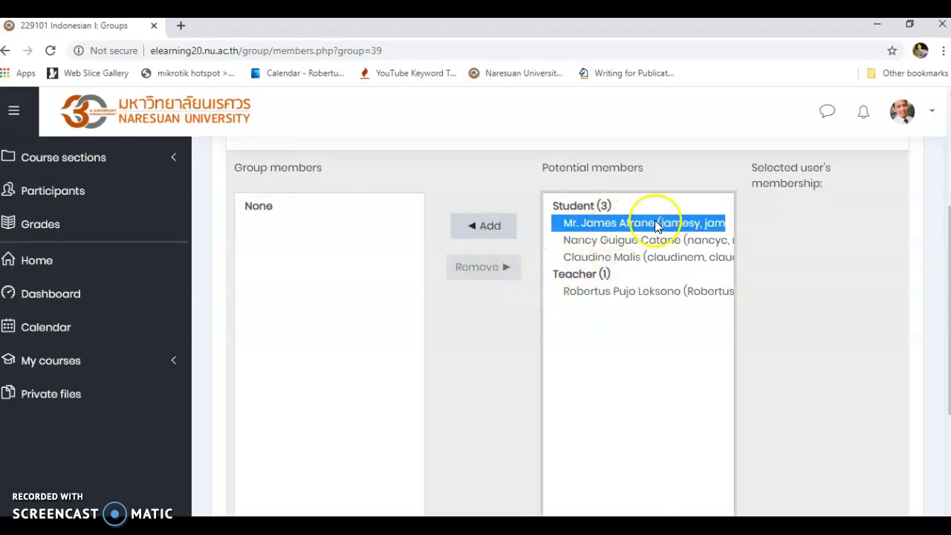
pyautogui.click(470, 232)
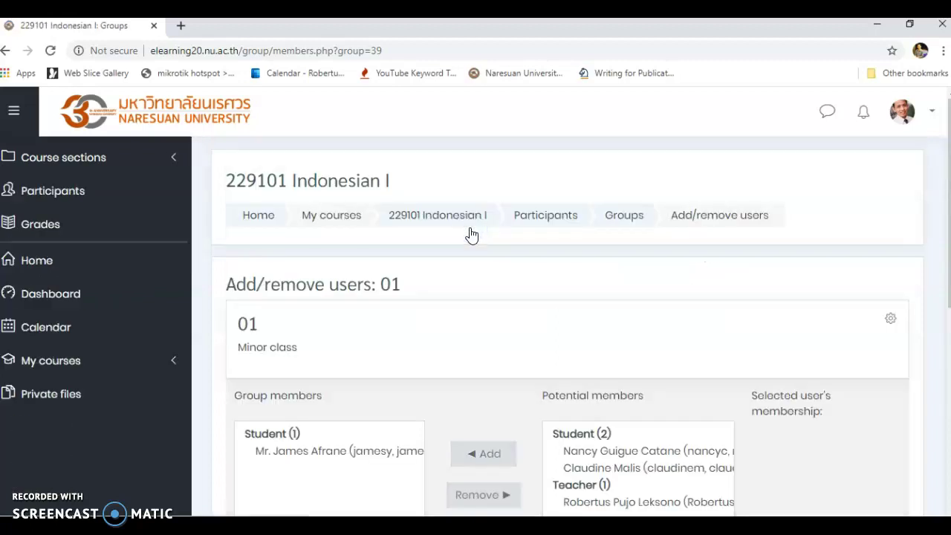
pyautogui.scroll(-2, 471, 234)
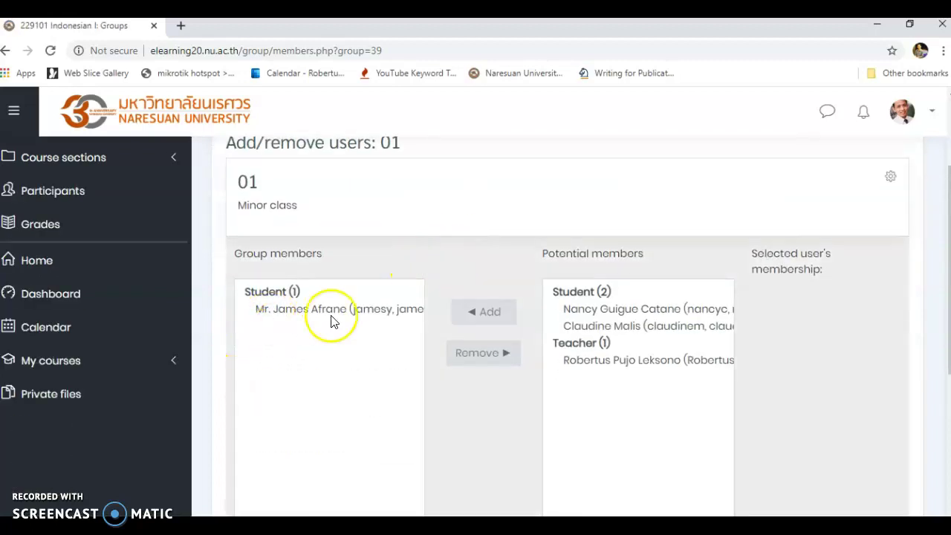
pyautogui.scroll(-4, 324, 309)
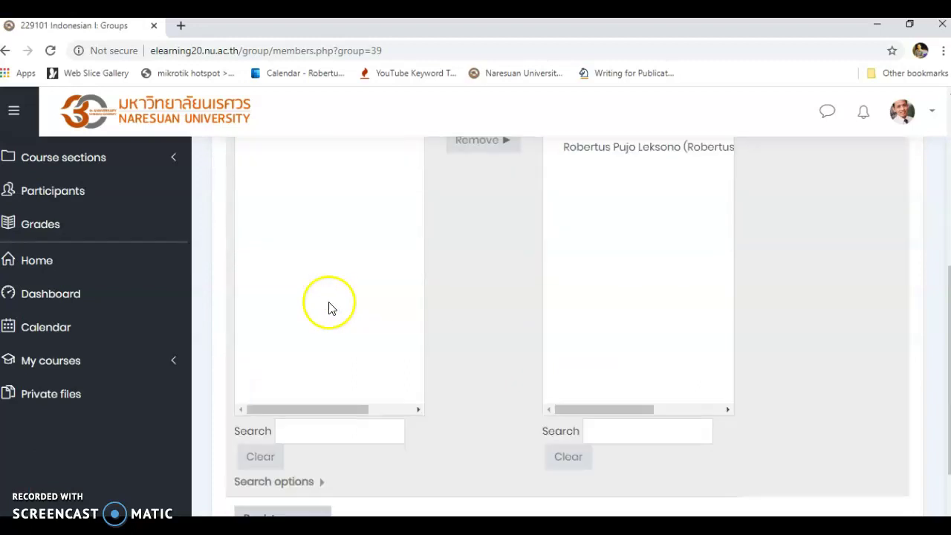
pyautogui.scroll(4, 334, 306)
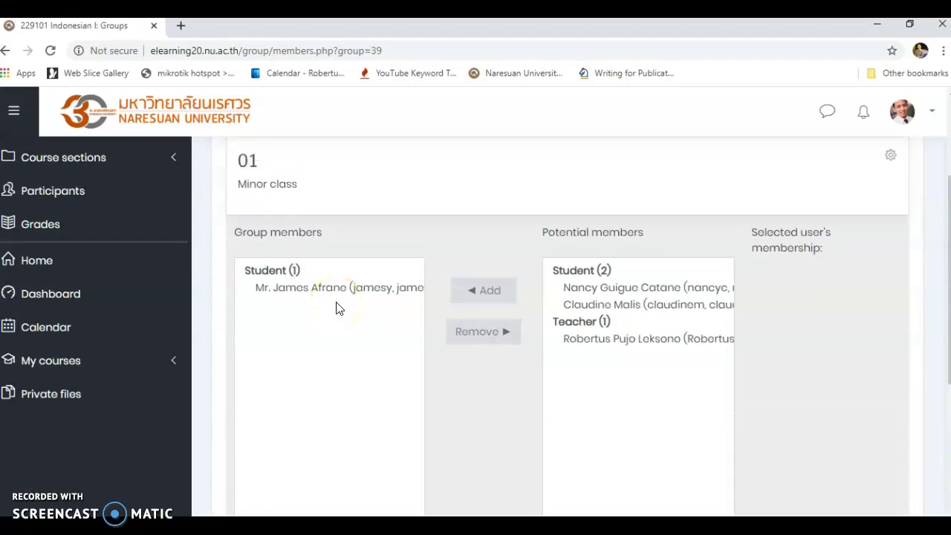
pyautogui.scroll(-2, 342, 350)
pyautogui.scroll(-2, 352, 395)
pyautogui.click(276, 429)
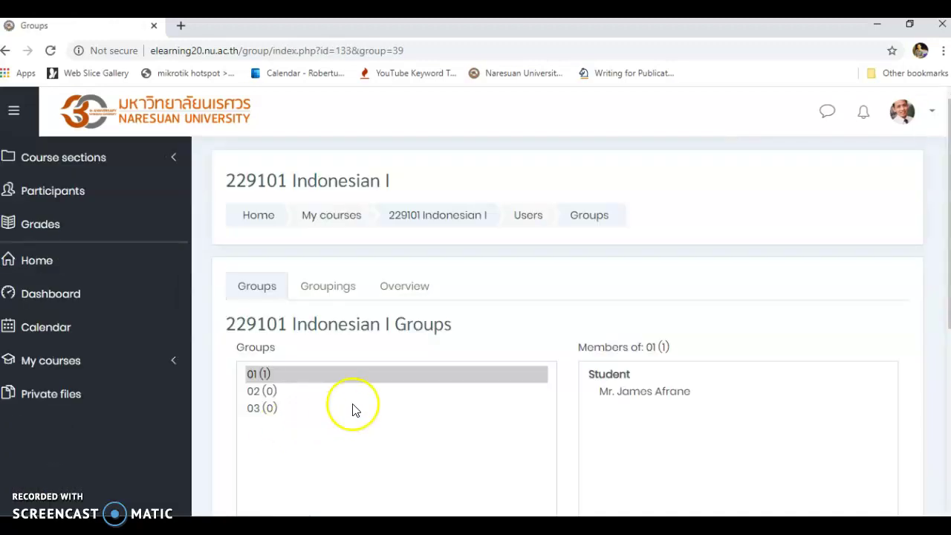
# Open the user membership page of group 02
pyautogui.click(273, 392)
pyautogui.scroll(-2, 272, 395)
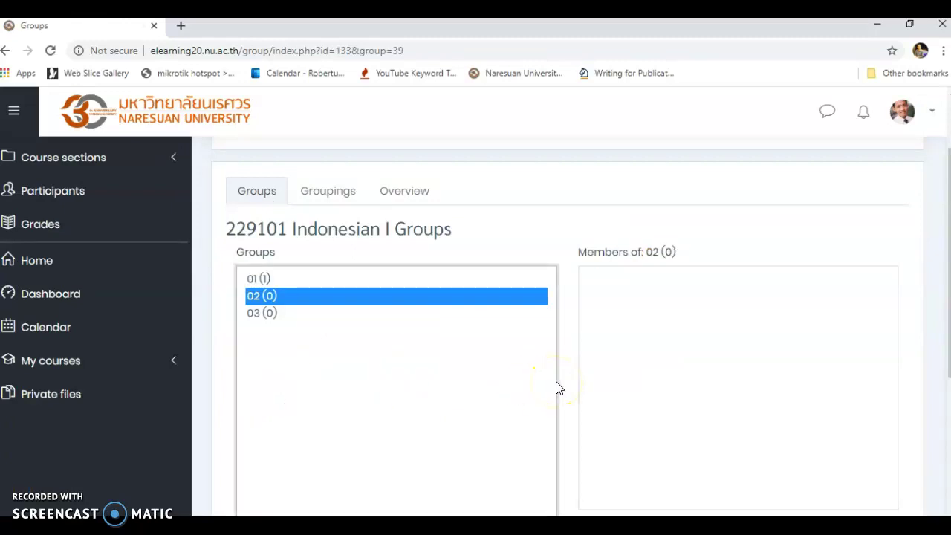
pyautogui.scroll(-3, 559, 388)
pyautogui.click(611, 404)
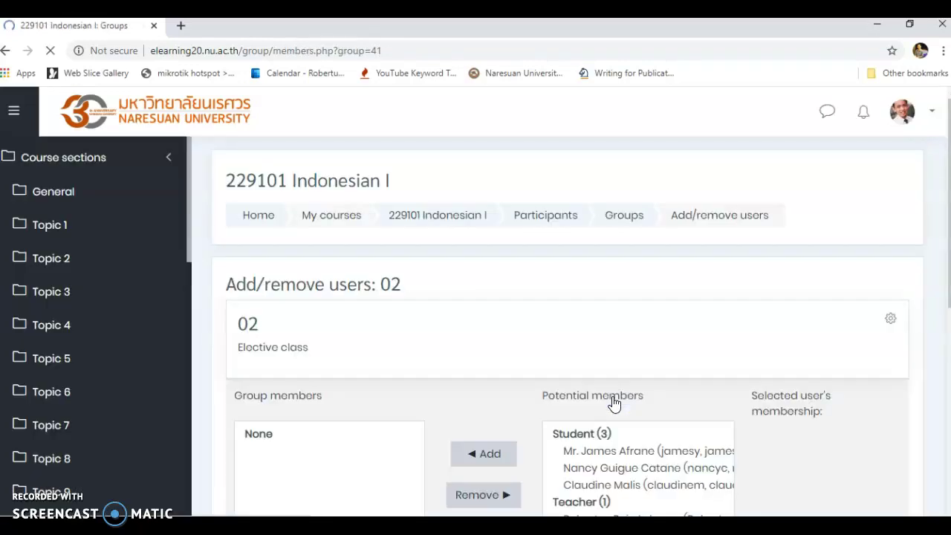
pyautogui.scroll(-2, 609, 350)
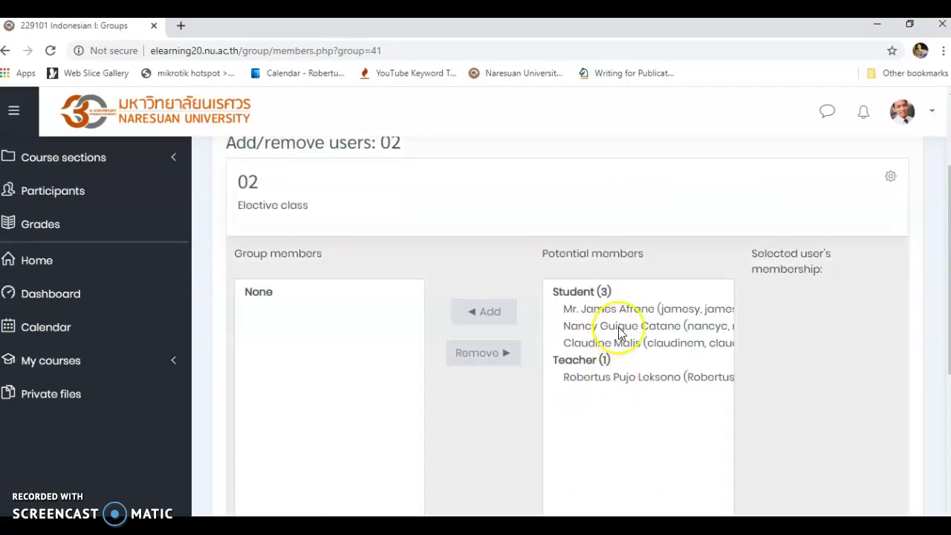
# Add the second listed student to group 02 and return to the course's groups list
pyautogui.click(621, 327)
pyautogui.scroll(-1, 620, 330)
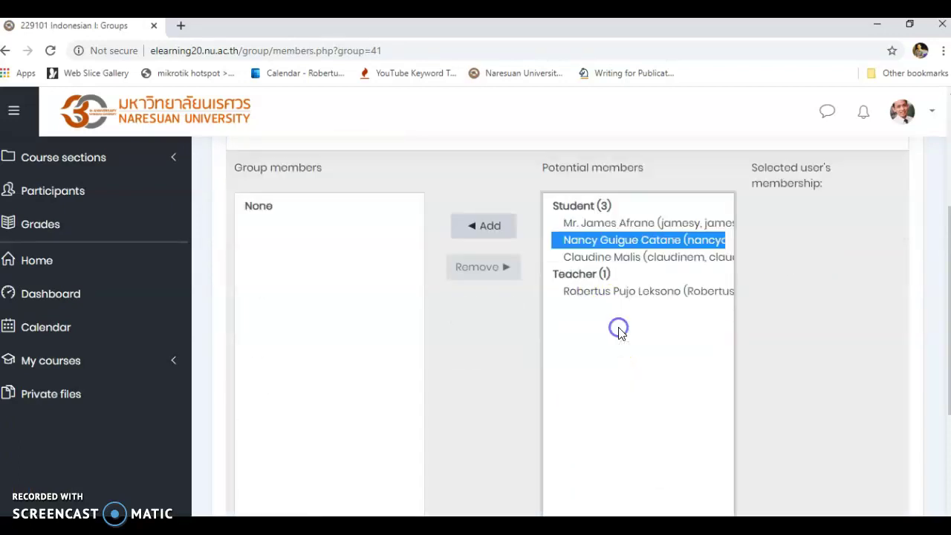
pyautogui.scroll(2, 447, 284)
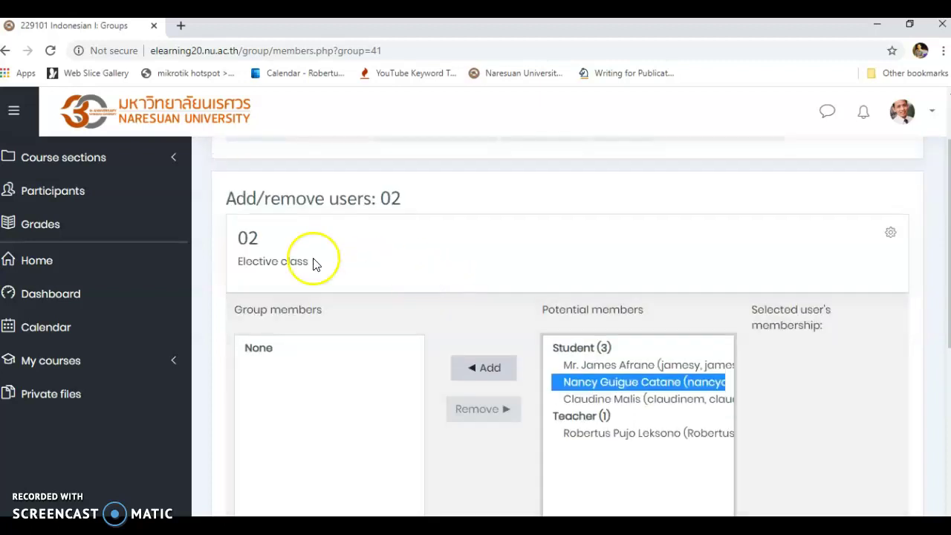
pyautogui.click(484, 372)
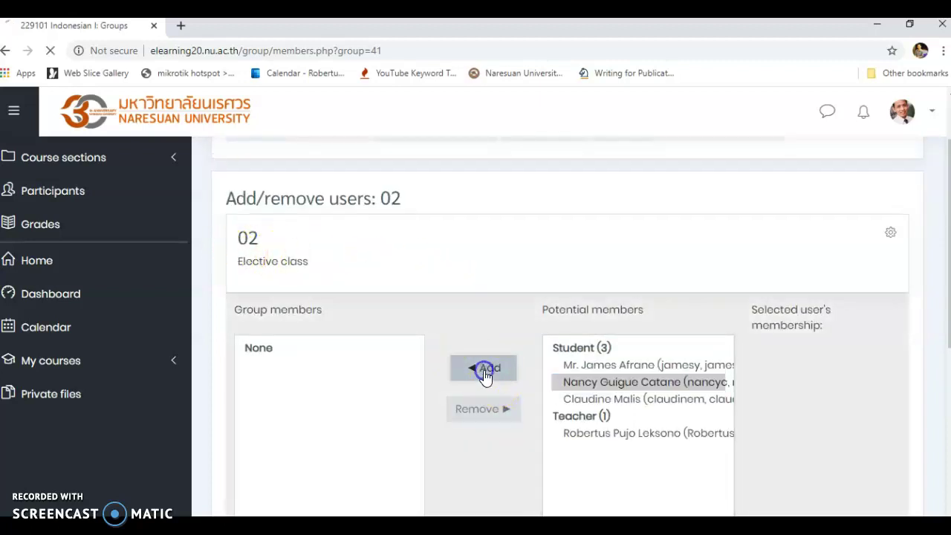
pyautogui.scroll(-6, 484, 378)
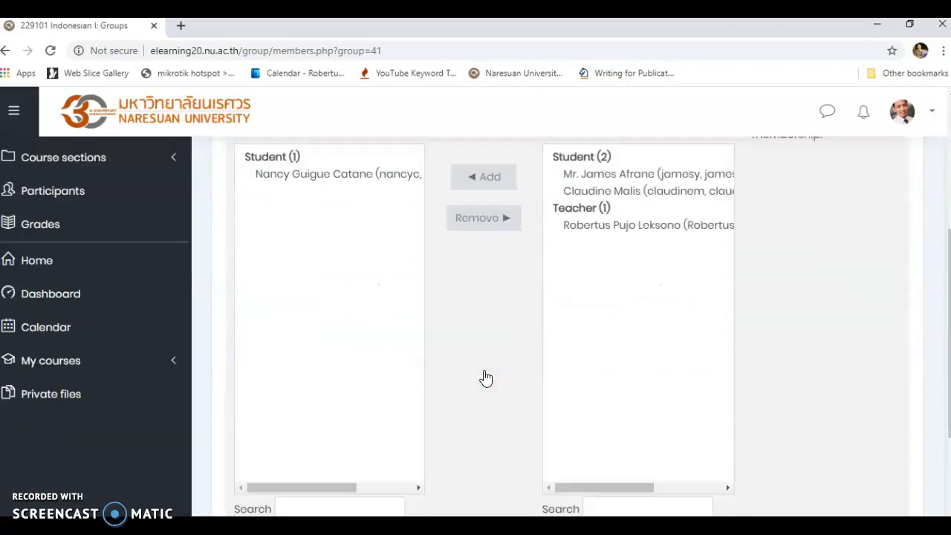
pyautogui.click(280, 439)
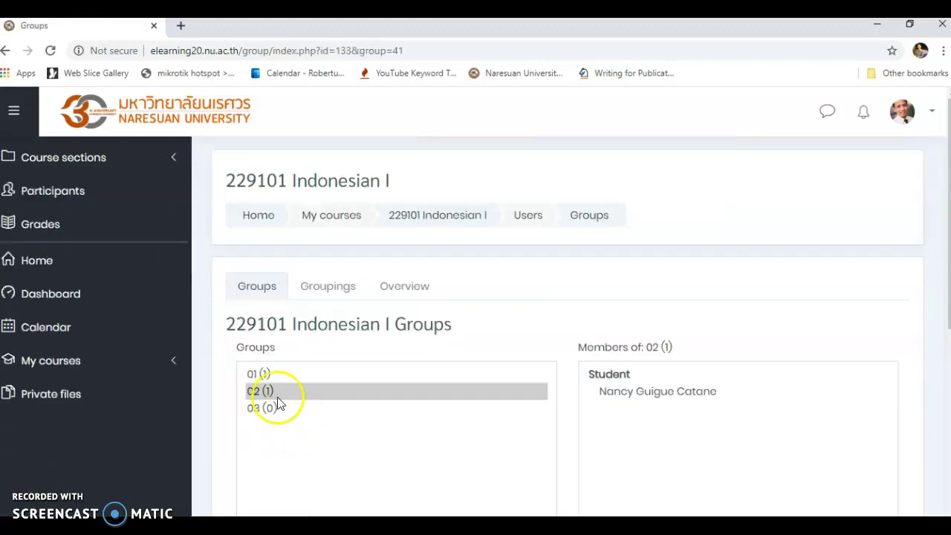
# Open the user membership page of group 03
pyautogui.click(279, 409)
pyautogui.scroll(-1, 279, 409)
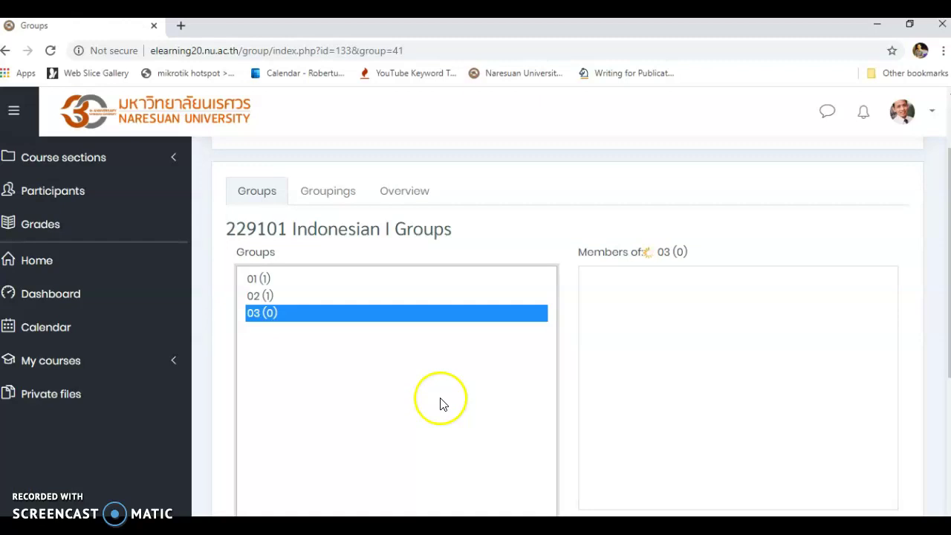
pyautogui.scroll(-1, 444, 403)
pyautogui.scroll(-2, 446, 403)
pyautogui.click(608, 324)
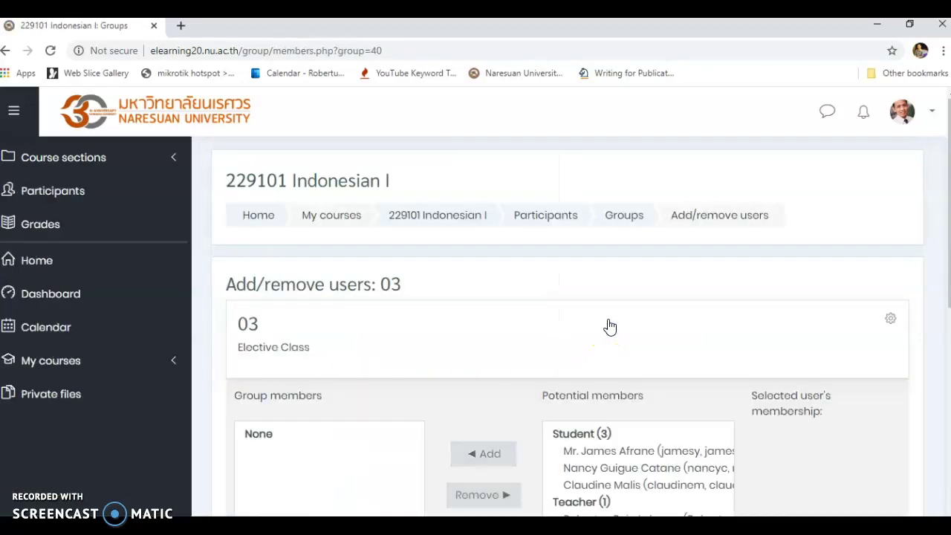
pyautogui.scroll(-2, 609, 327)
# Add the third listed student to group 03 and return to the course's groups list
pyautogui.click(603, 343)
pyautogui.scroll(-1, 602, 349)
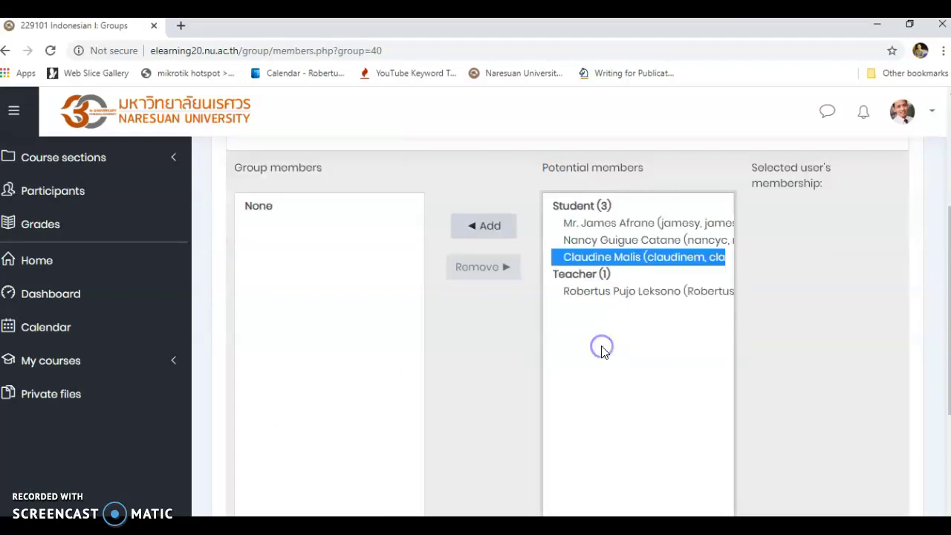
pyautogui.click(467, 232)
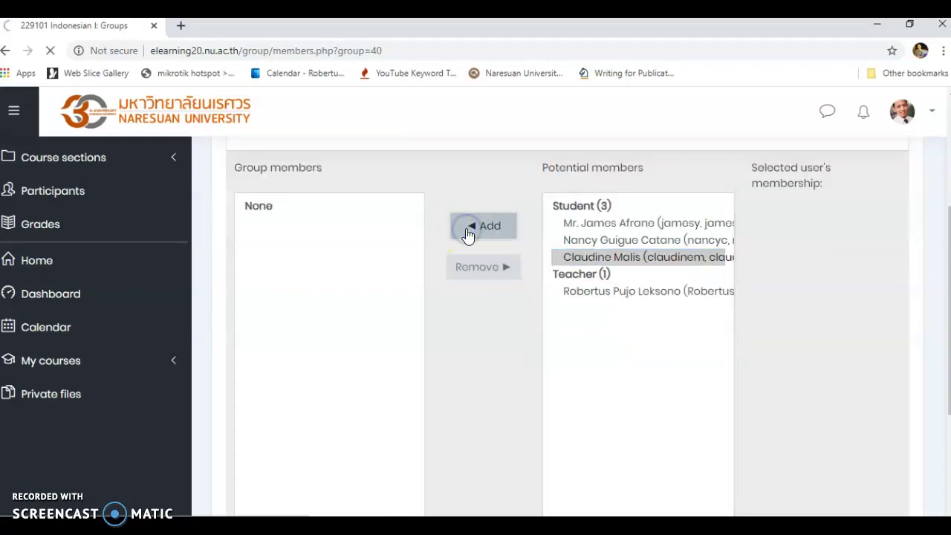
pyautogui.scroll(-5, 468, 235)
pyautogui.scroll(-1, 446, 272)
pyautogui.scroll(2, 441, 287)
pyautogui.scroll(-2, 445, 303)
pyautogui.click(309, 427)
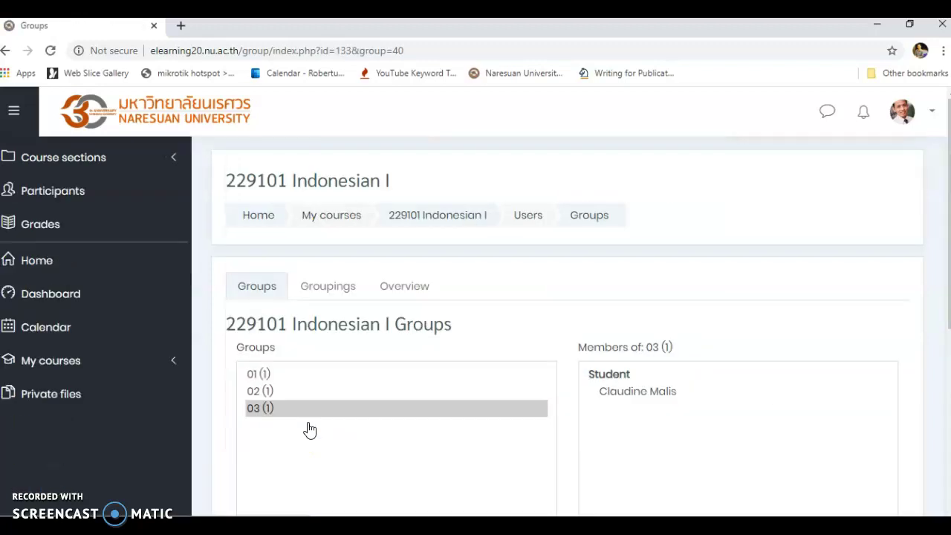
# Check the members of groups 01, 02 and 03 one after another
pyautogui.scroll(-2, 308, 429)
pyautogui.click(277, 229)
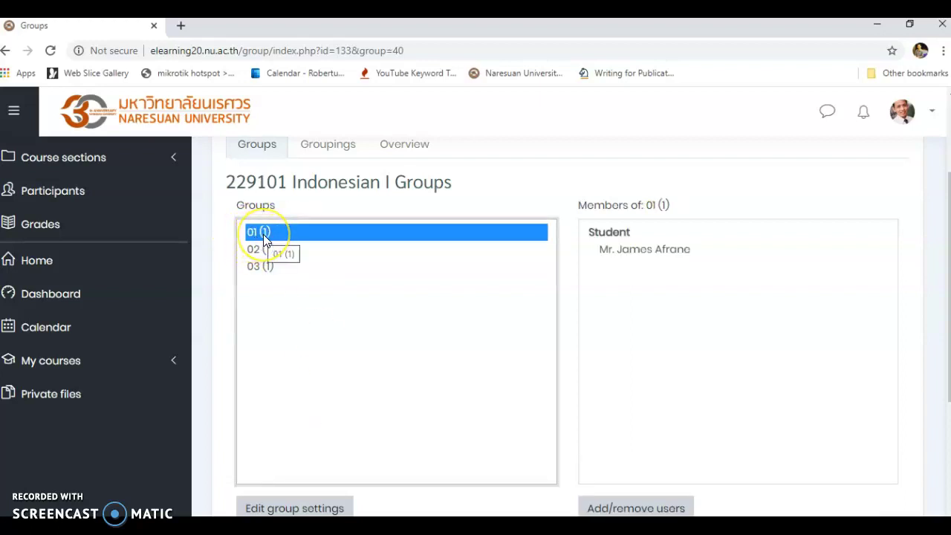
pyautogui.click(262, 236)
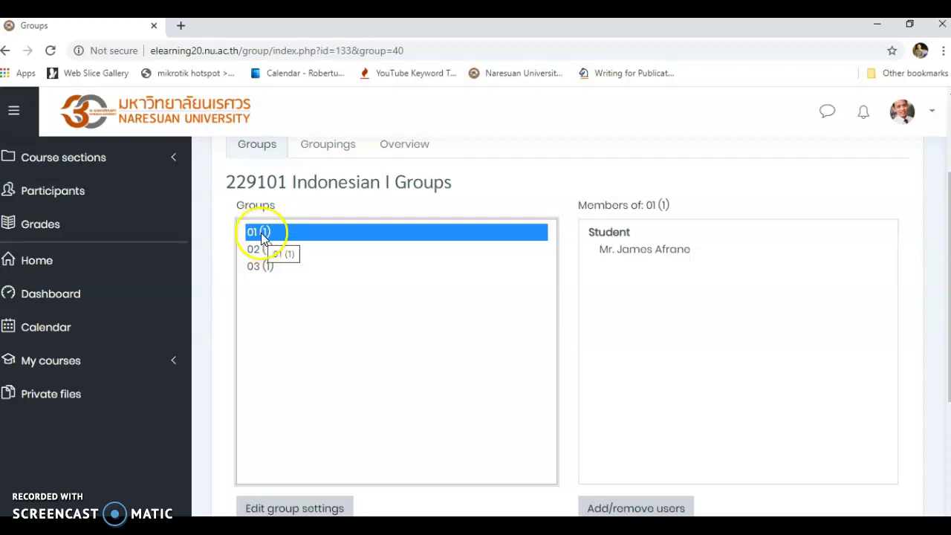
pyautogui.click(267, 252)
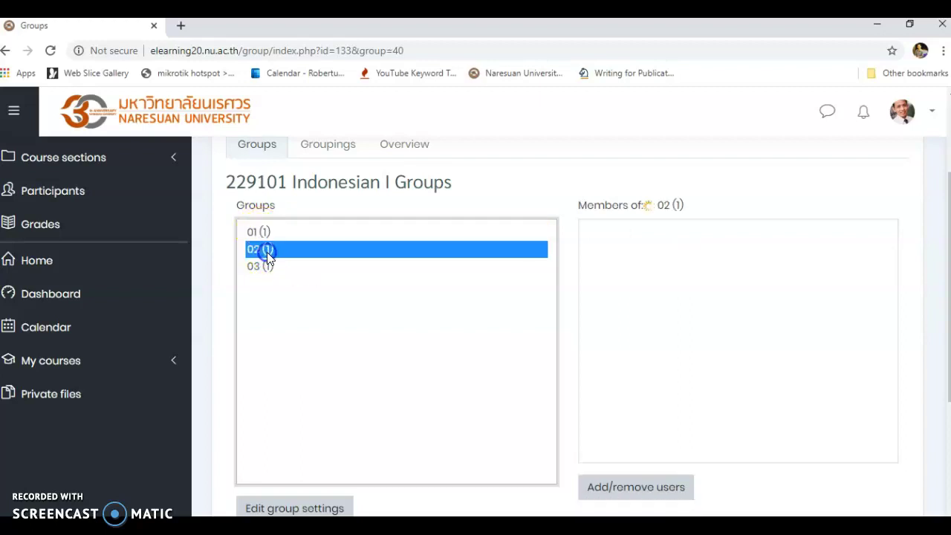
pyautogui.click(274, 267)
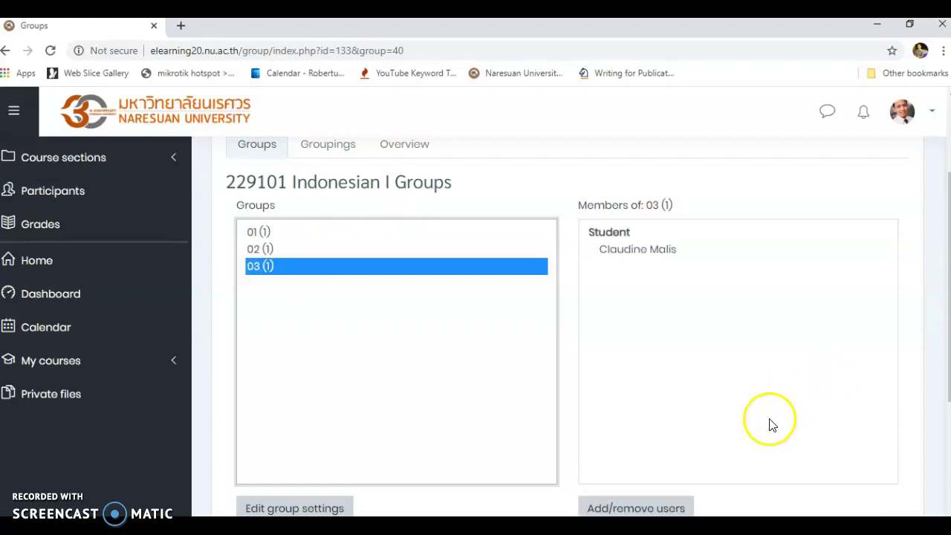
pyautogui.click(658, 297)
pyautogui.scroll(-3, 503, 380)
pyautogui.scroll(3, 503, 379)
pyautogui.scroll(-2, 504, 380)
pyautogui.scroll(1, 505, 379)
pyautogui.scroll(1, 505, 379)
pyautogui.click(499, 392)
pyautogui.scroll(-2, 455, 380)
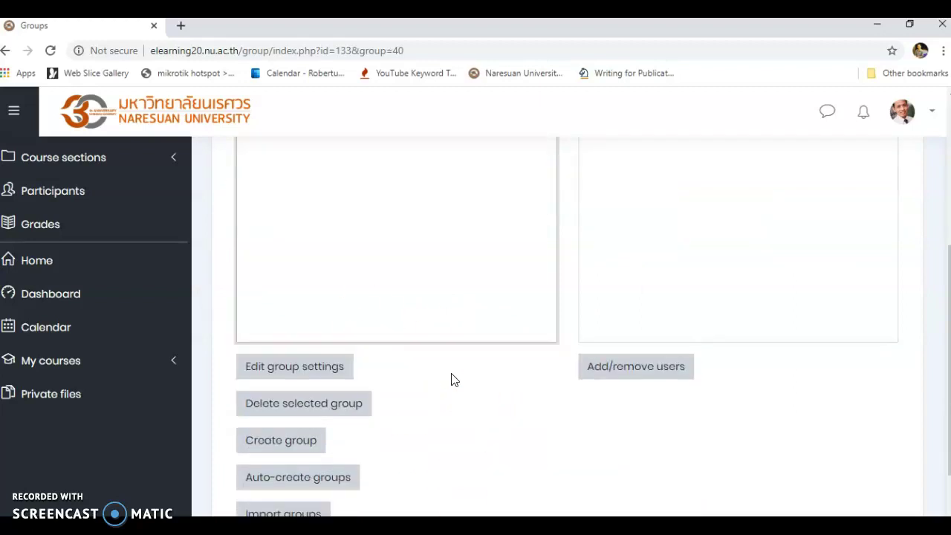
pyautogui.scroll(2, 455, 380)
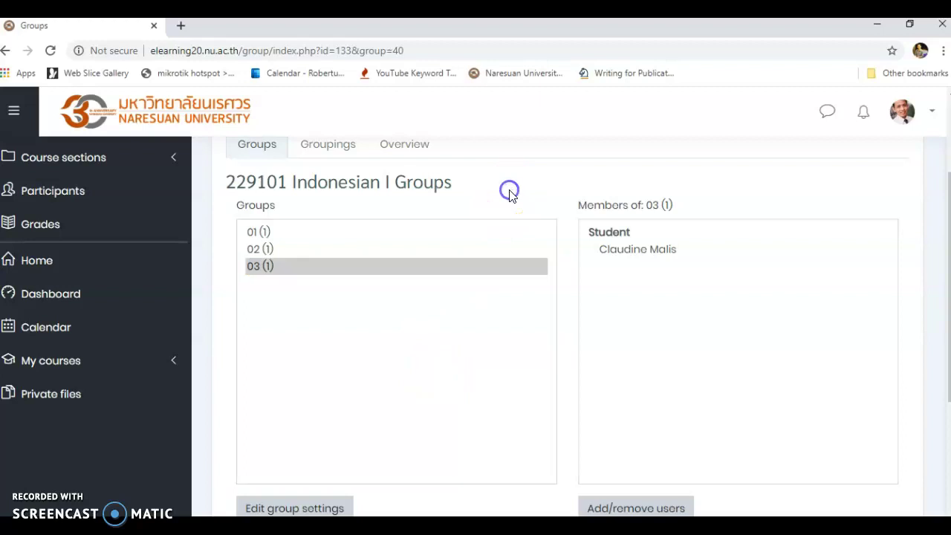
# Recheck which students belong to groups 01 and 02
pyautogui.click(268, 233)
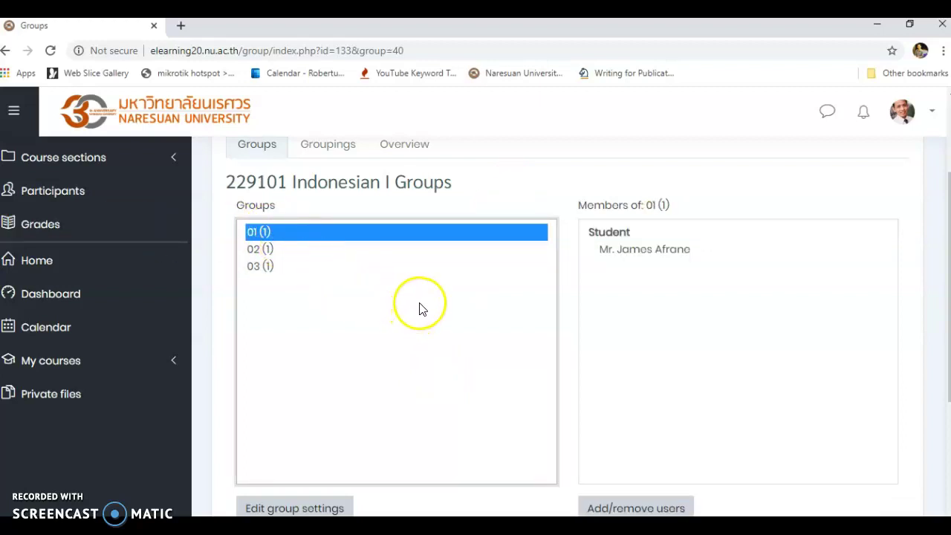
pyautogui.click(284, 252)
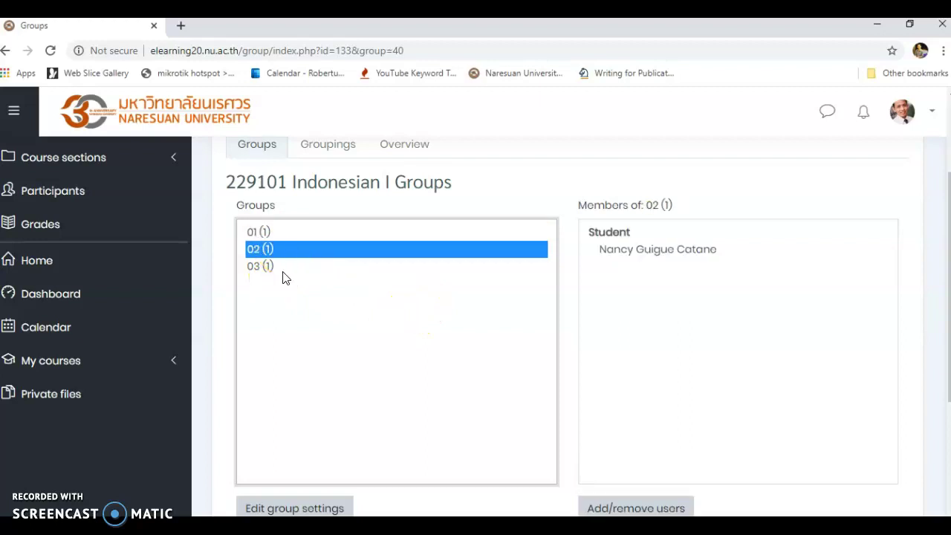
pyautogui.click(513, 196)
pyautogui.scroll(1, 412, 364)
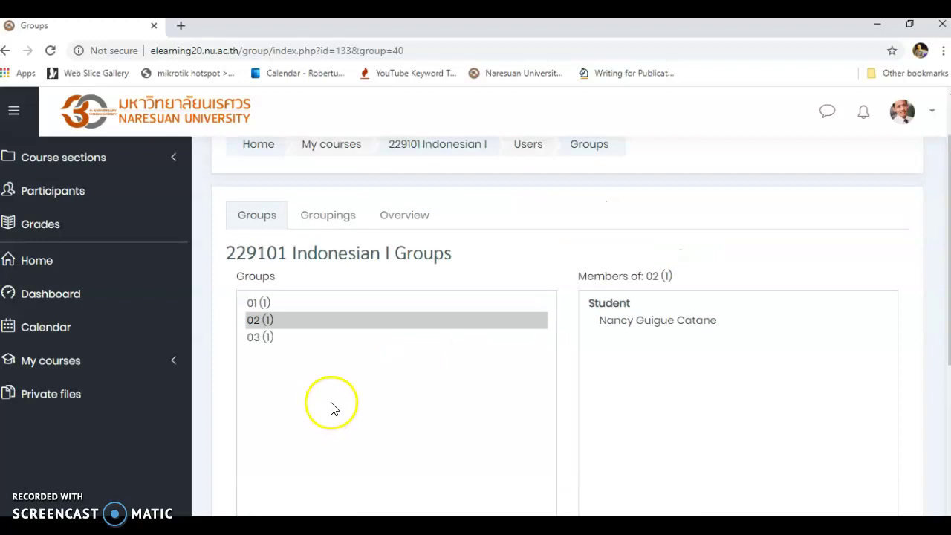
# Open the course's grader report and examine its visible groups filter and student grades table
pyautogui.click(102, 219)
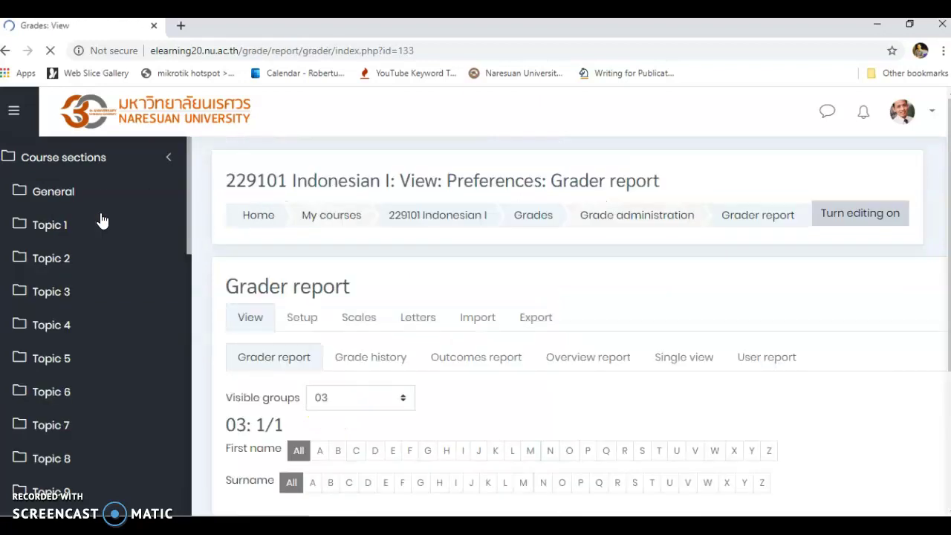
pyautogui.scroll(-2, 329, 270)
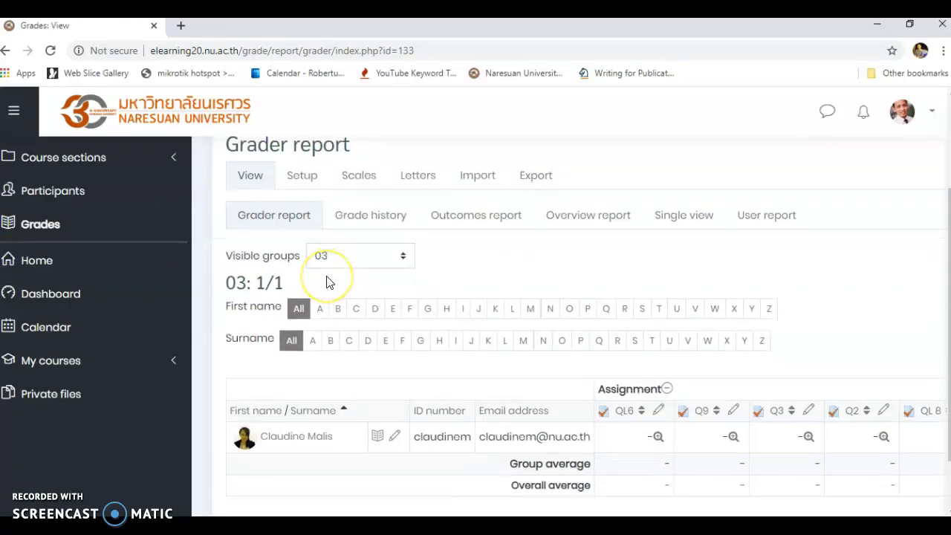
pyautogui.scroll(-1, 329, 282)
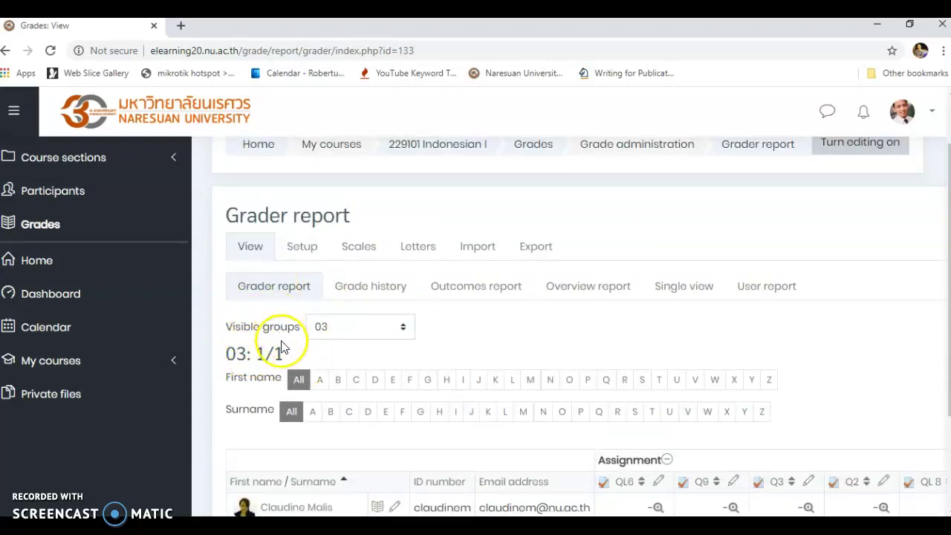
# Review group 03's rows in the grader report and filter the report to group 01 to view its grades
pyautogui.scroll(-2, 350, 350)
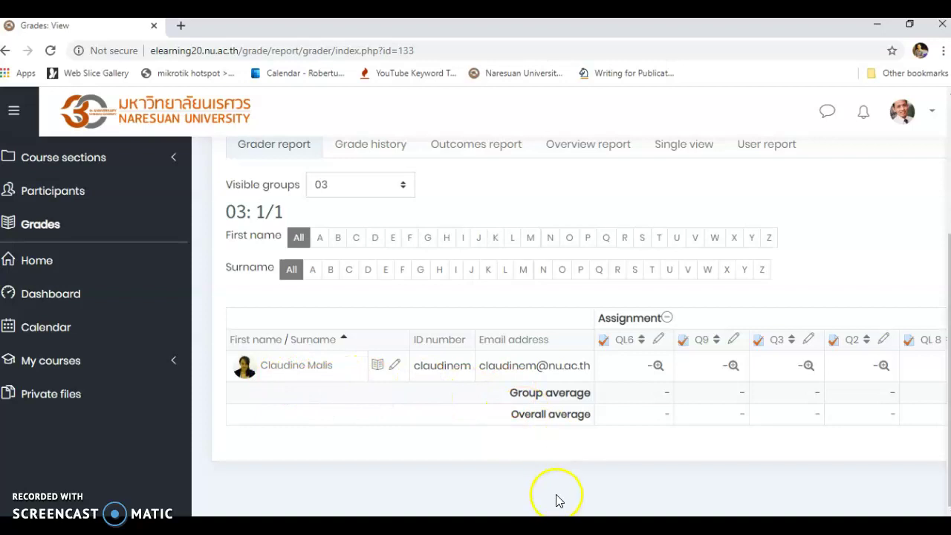
pyautogui.click(403, 185)
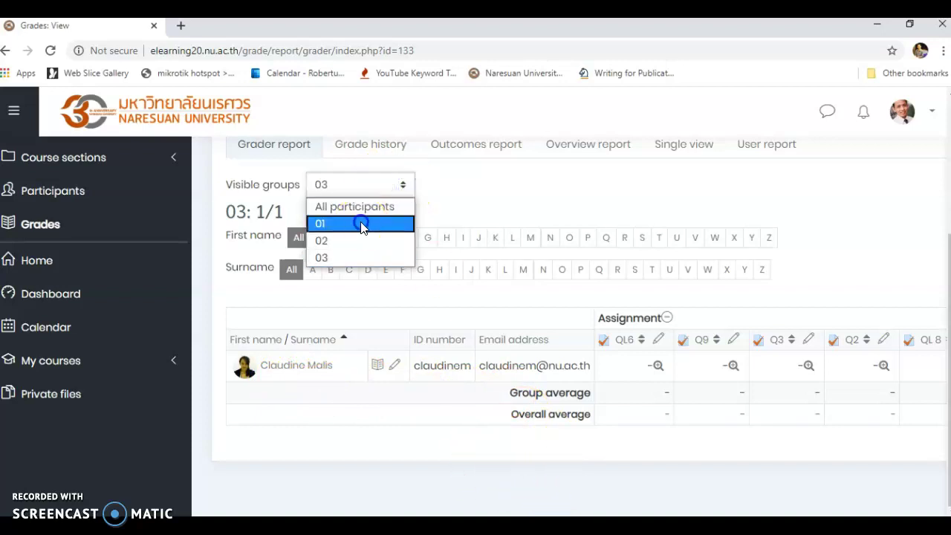
pyautogui.click(362, 224)
pyautogui.scroll(-3, 564, 410)
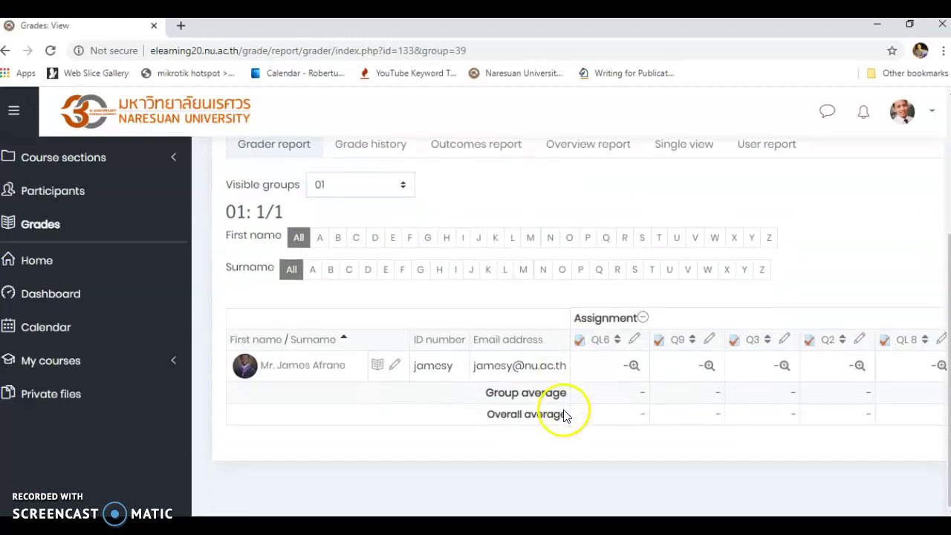
# Filter the grader report to group 02 and examine its student row and the group and overall averages
pyautogui.click(395, 186)
pyautogui.click(377, 240)
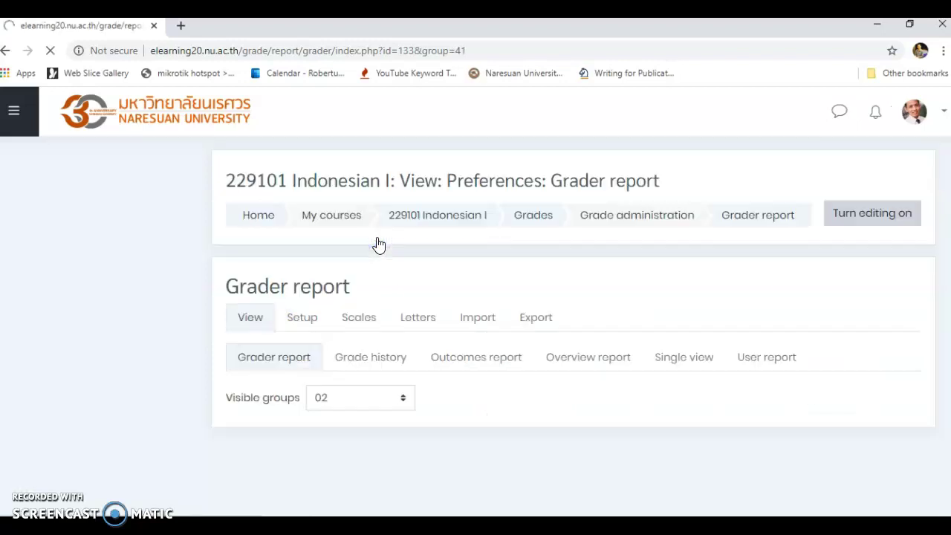
pyautogui.scroll(-2, 378, 243)
pyautogui.scroll(-2, 374, 331)
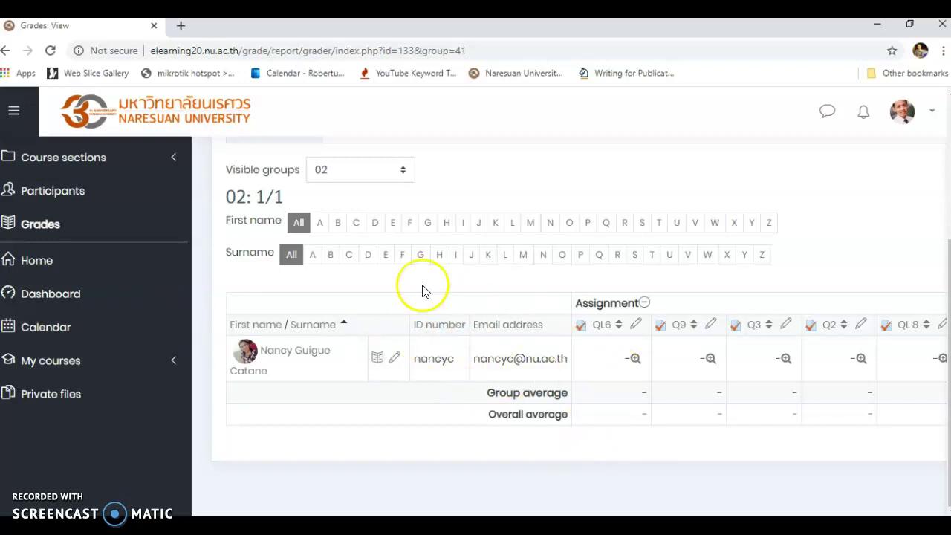
pyautogui.scroll(3, 395, 342)
pyautogui.scroll(-2, 396, 347)
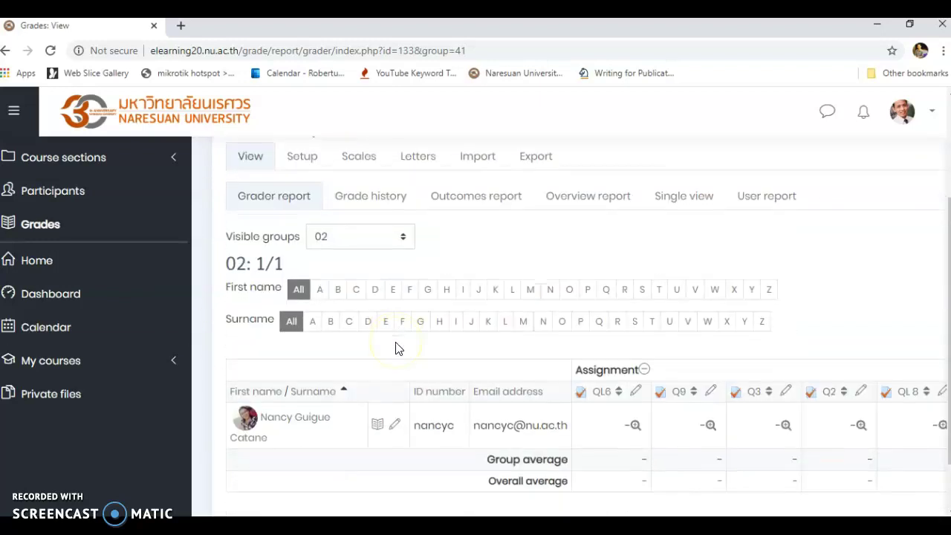
pyautogui.scroll(-1, 396, 348)
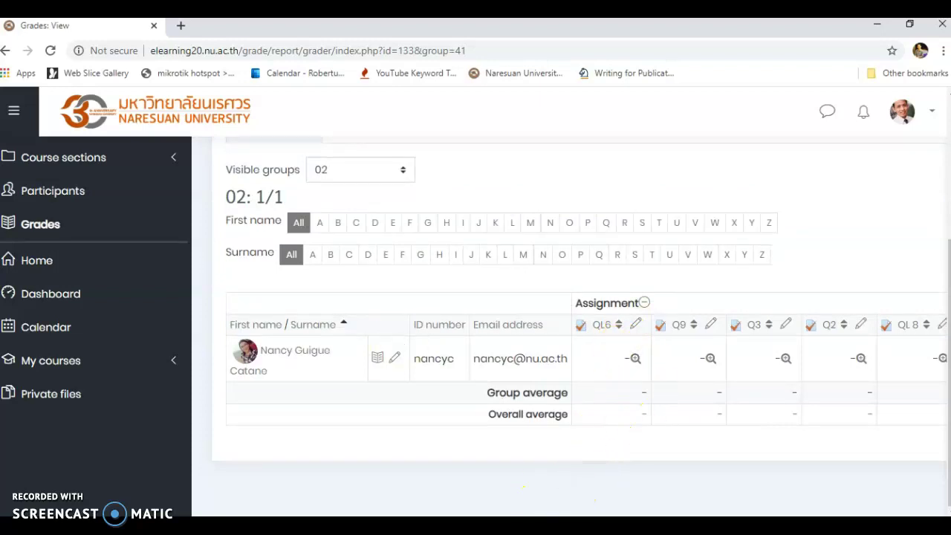
# Examine group 02's grades across all assignment columns through to the course total and return to the table's first columns
pyautogui.hscroll(10, 570, 357)
pyautogui.hscroll(8, 569, 357)
pyautogui.hscroll(3, 570, 364)
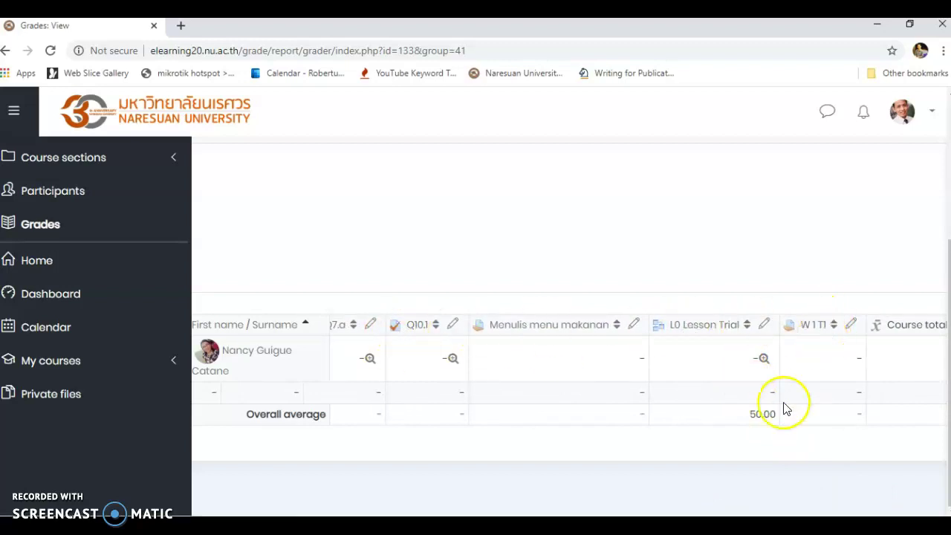
pyautogui.hscroll(-10, 569, 365)
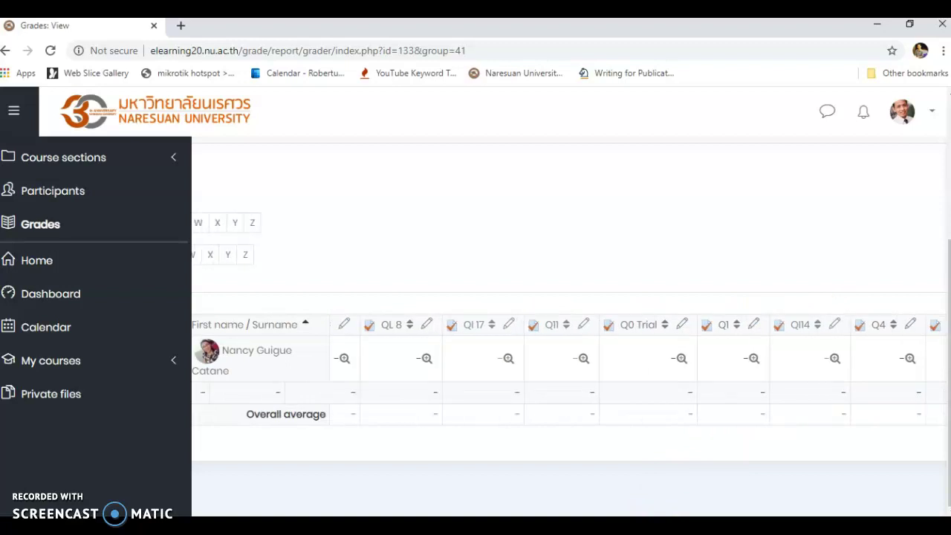
pyautogui.hscroll(-2, 569, 364)
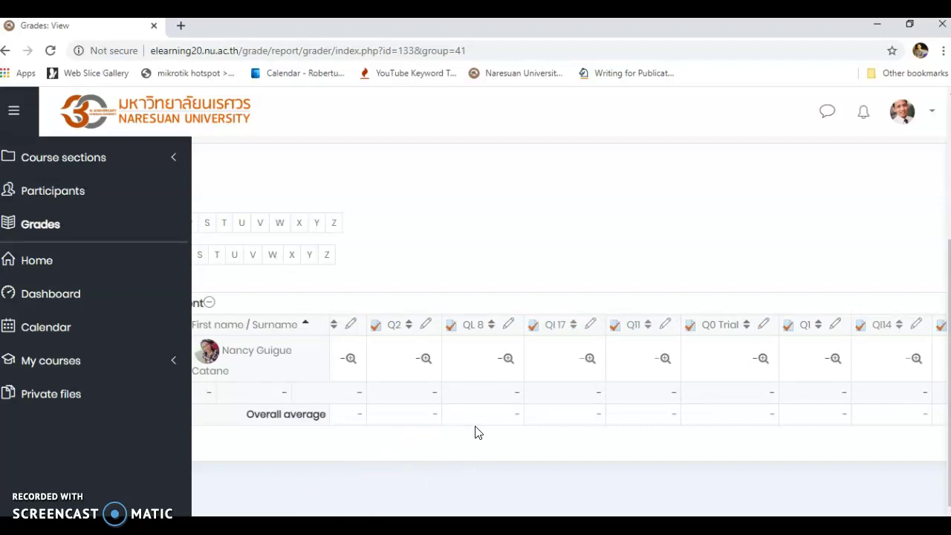
pyautogui.hscroll(-3, 569, 364)
pyautogui.hscroll(-5, 569, 364)
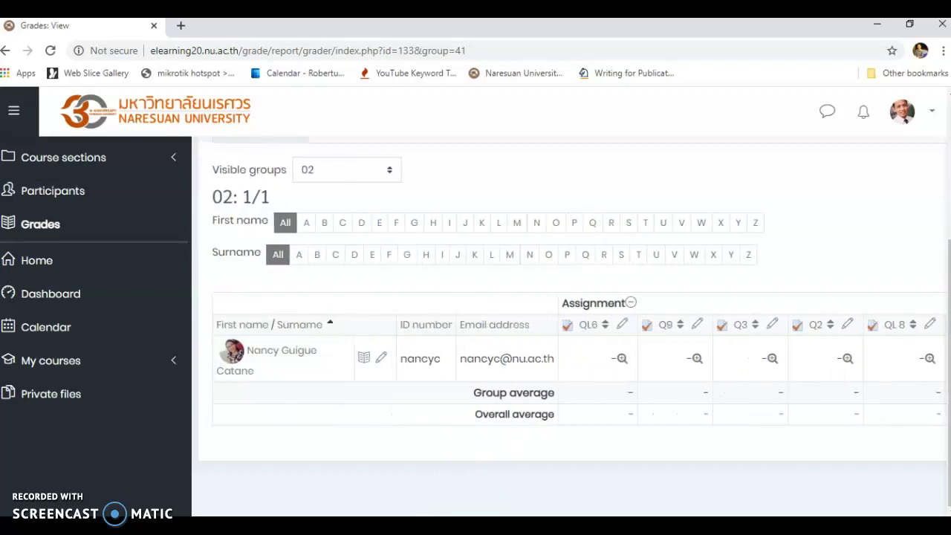
pyautogui.moveTo(284, 529)
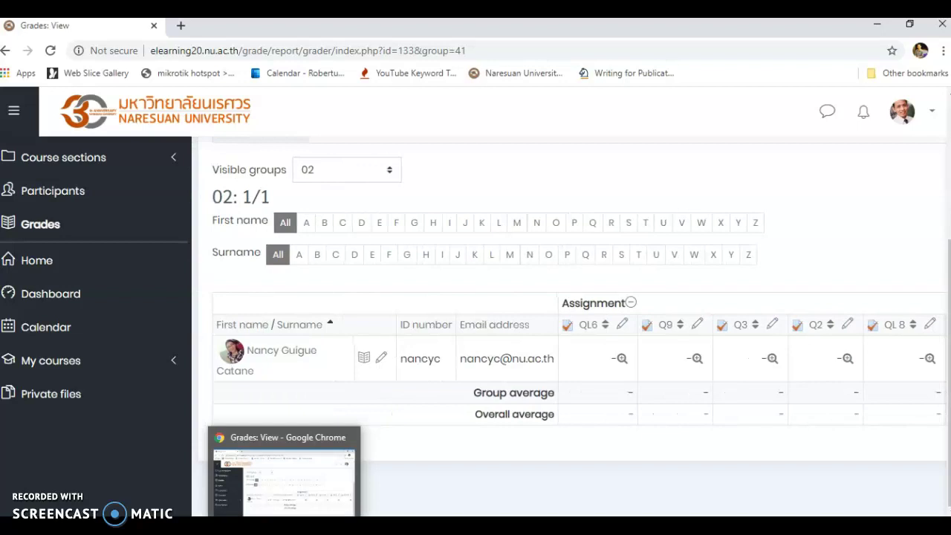